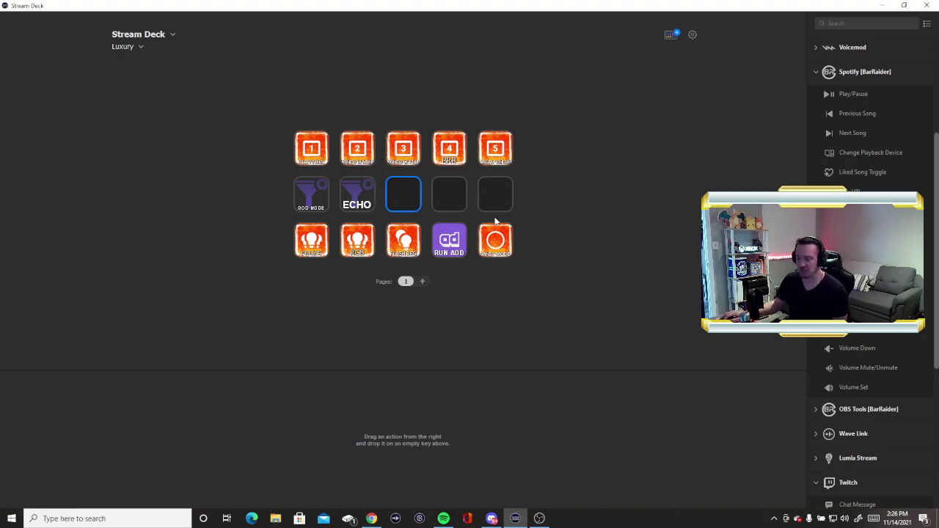
- Search the Stream Deck store for SPOTIFY to check the Spotify Integration plugin, and close the store
click(719, 220)
click(677, 41)
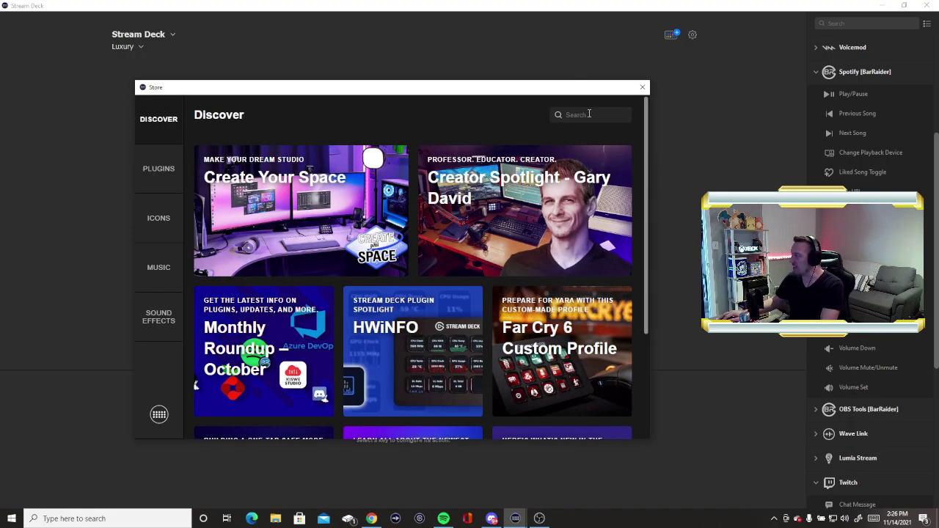
text(SPOTIFY)
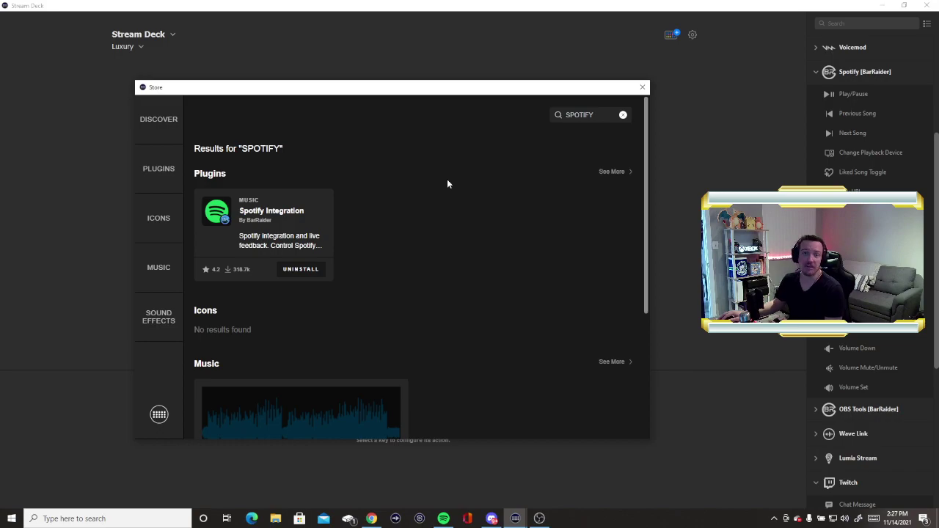
click(640, 88)
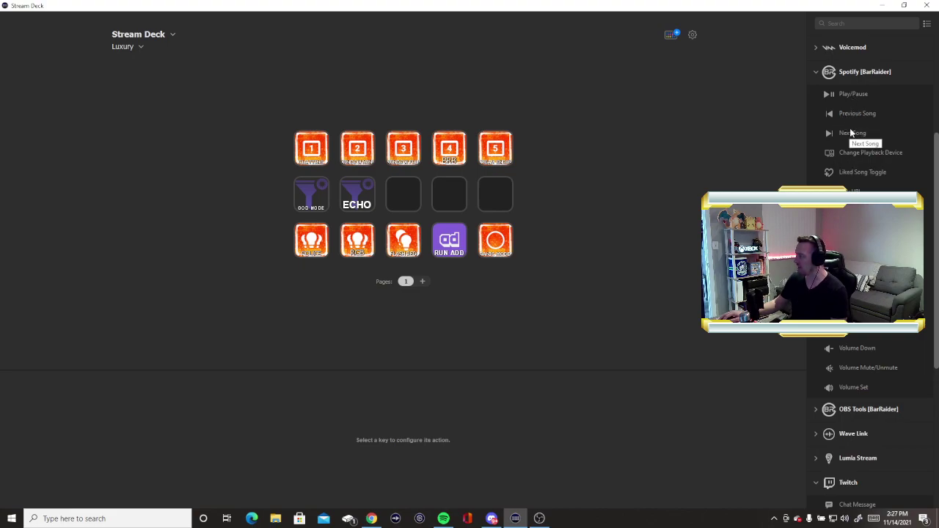
- Assign the Spotify Play/Pause action to the first empty key in the middle row and start the Spotify Integration setup up to the API key page
drag(843, 94, 409, 194)
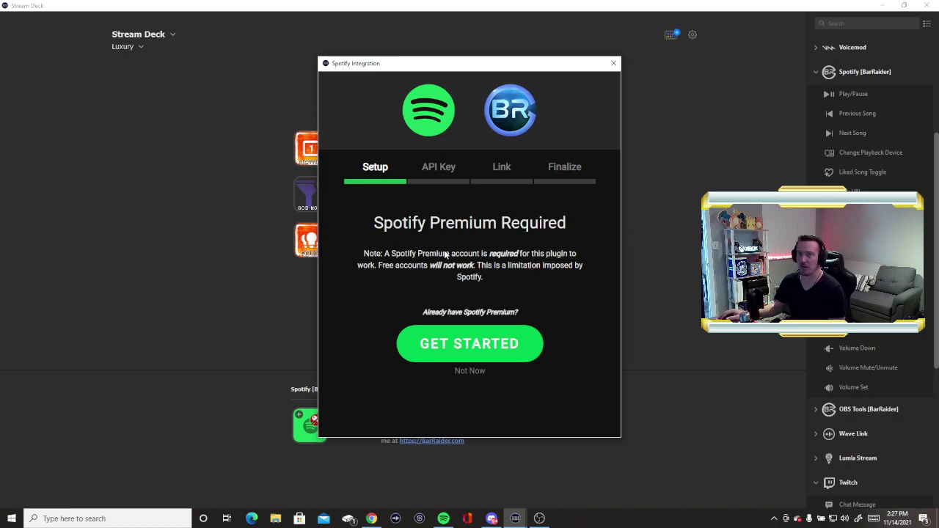
click(455, 342)
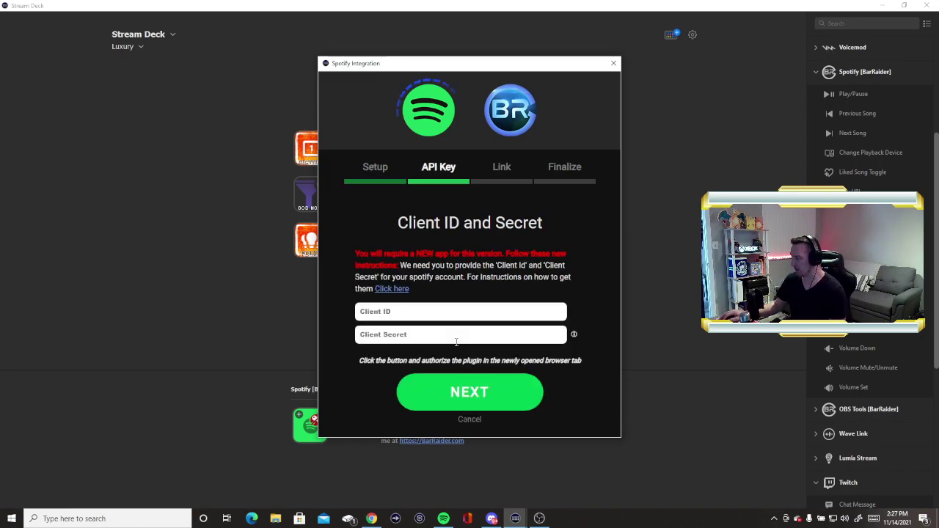
click(411, 334)
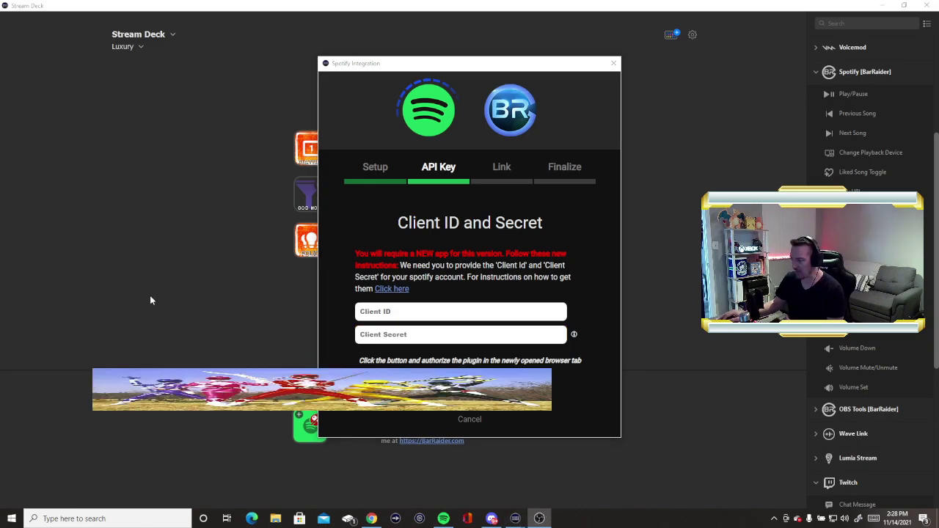
- Switch to Chrome and examine BarRaider's Spotify plugin guide for how to create a Spotify developer app and edit its settings
click(371, 518)
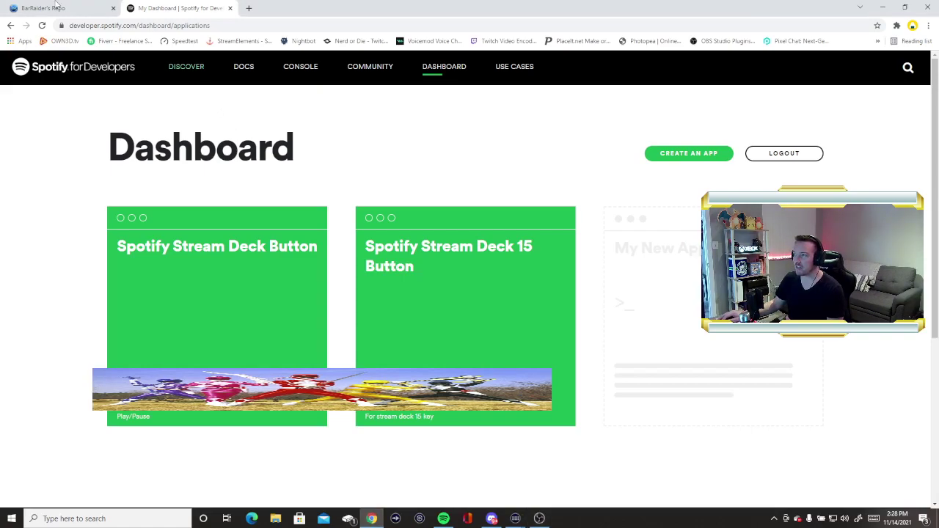
click(27, 9)
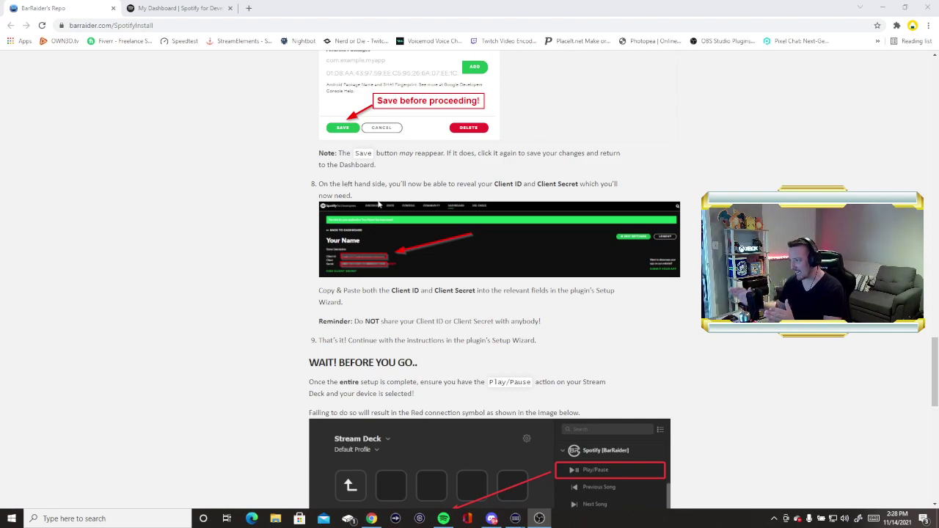
scroll(511, 211, up, 20)
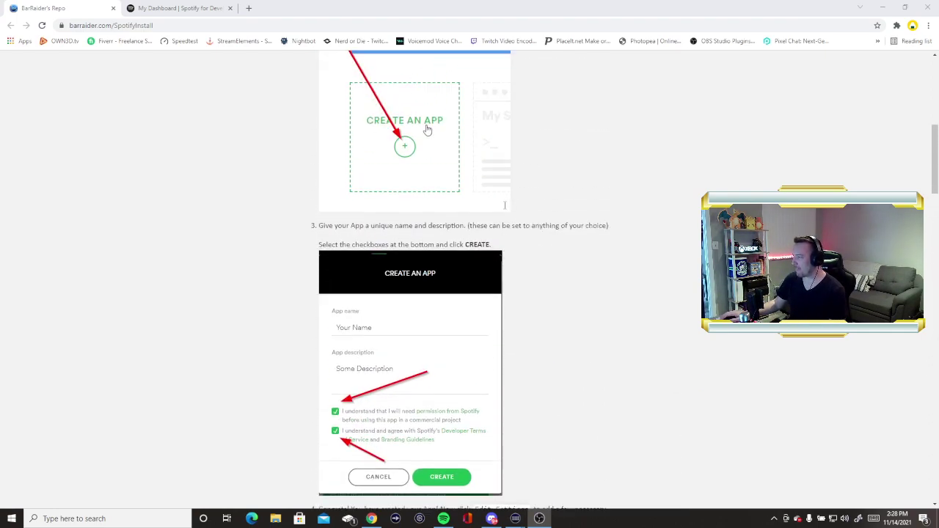
scroll(510, 207, up, 2)
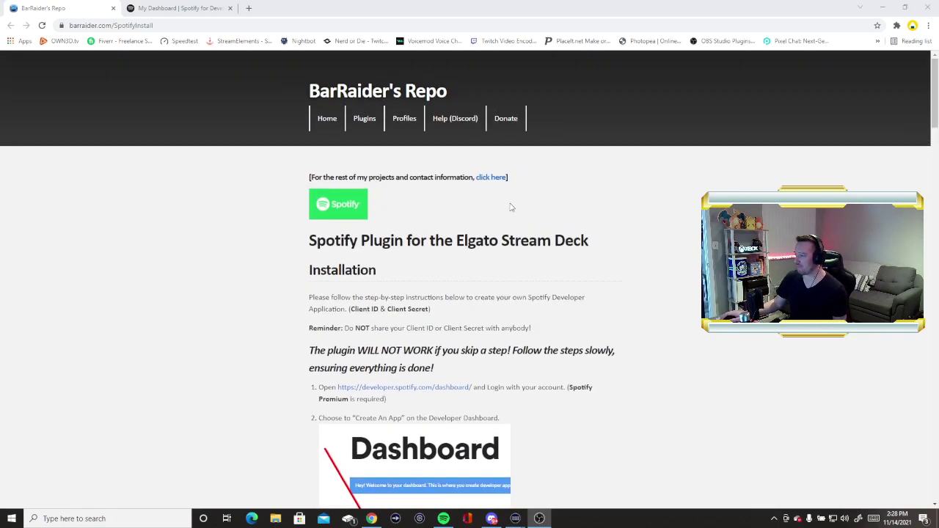
scroll(534, 262, down, 2)
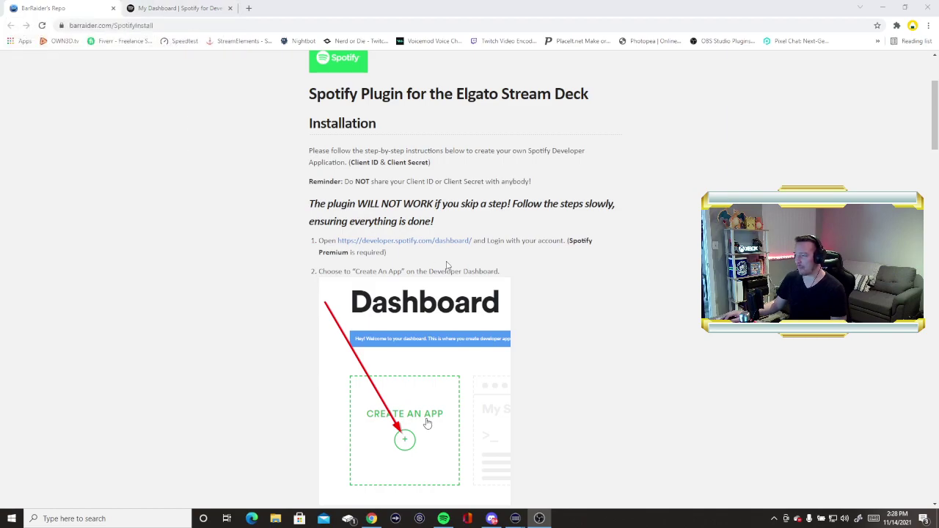
scroll(547, 292, down, 2)
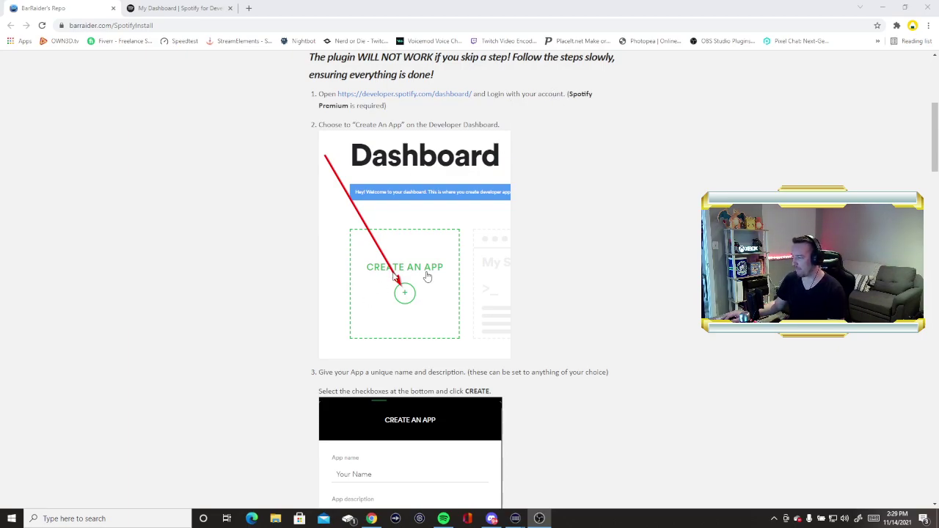
scroll(535, 276, down, 3)
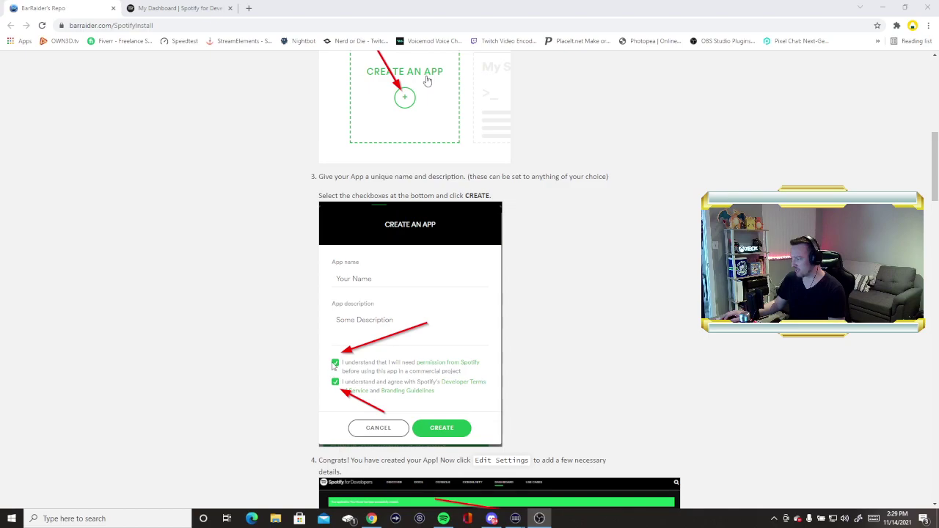
scroll(560, 298, down, 1)
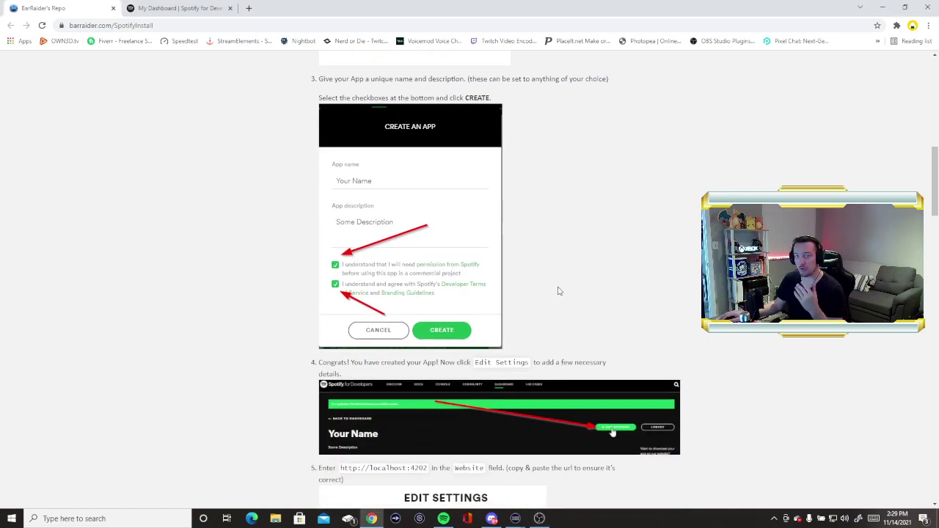
scroll(540, 290, down, 1)
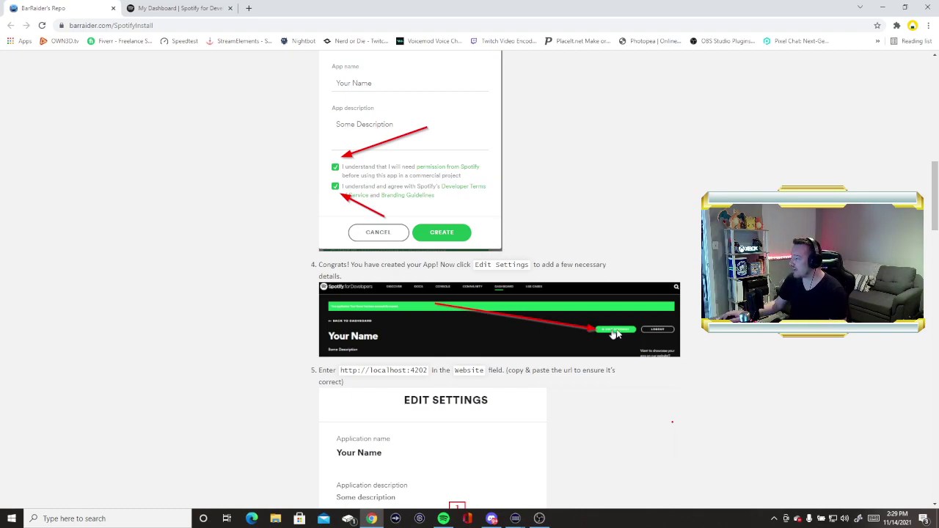
scroll(559, 244, down, 3)
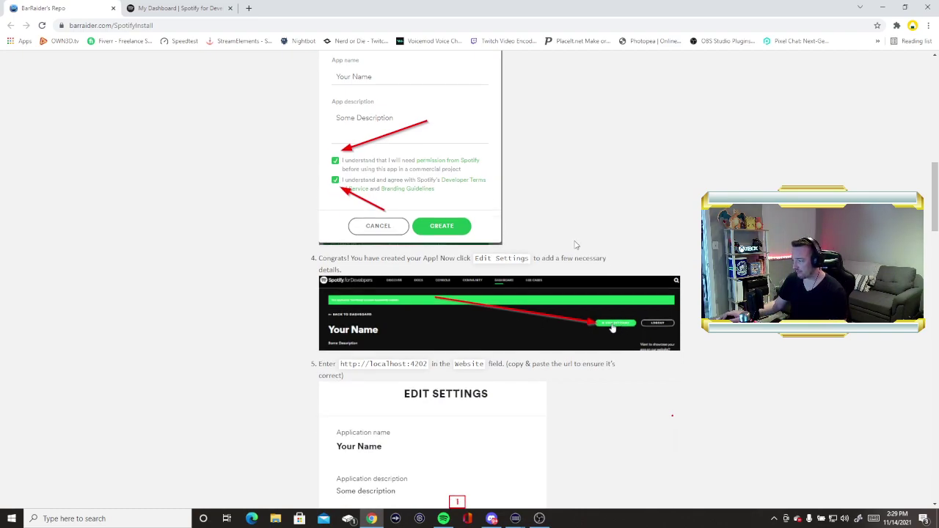
double_click(388, 360)
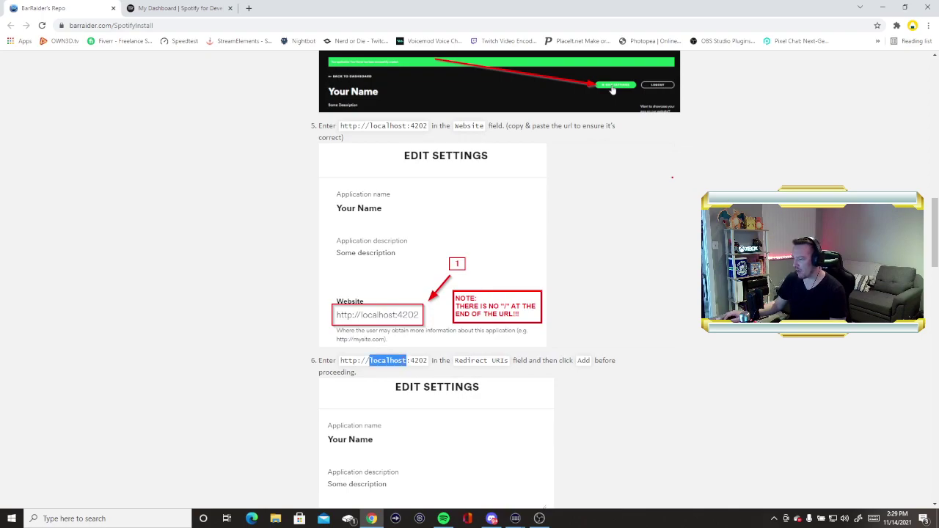
click(387, 360)
drag(427, 360, 340, 365)
key(ctrl+c)
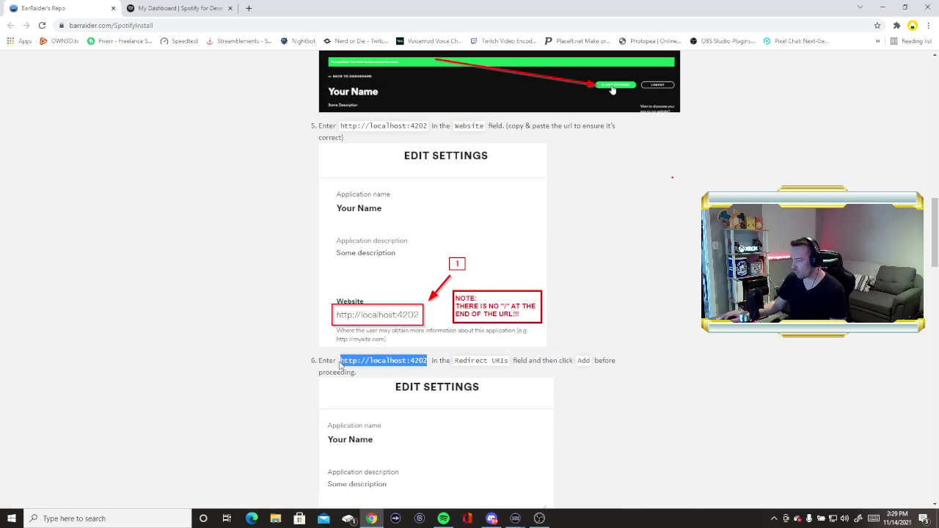
right_click(347, 363)
click(365, 370)
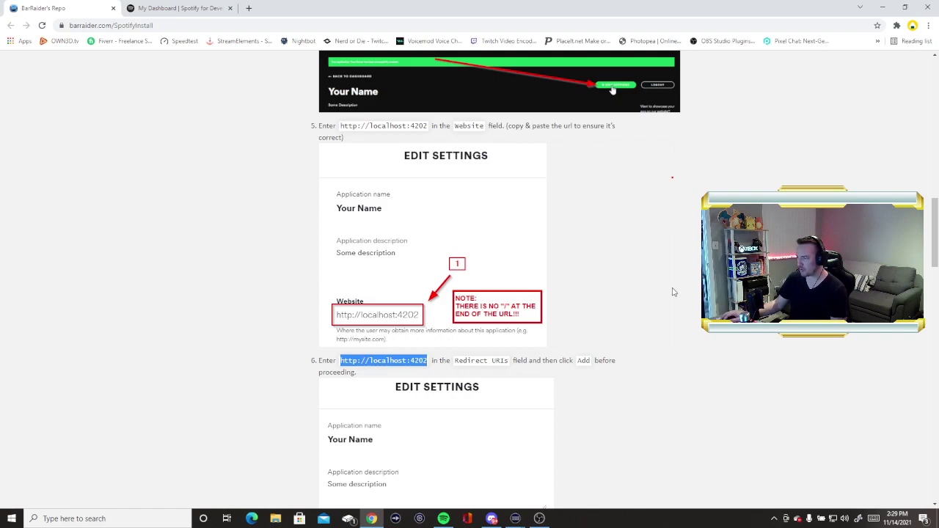
click(441, 372)
- Examine the rest of the guide on redirect URIs, saving the app settings, and revealing the Client ID and Client Secret
scroll(606, 322, down, 1)
scroll(606, 322, down, 2)
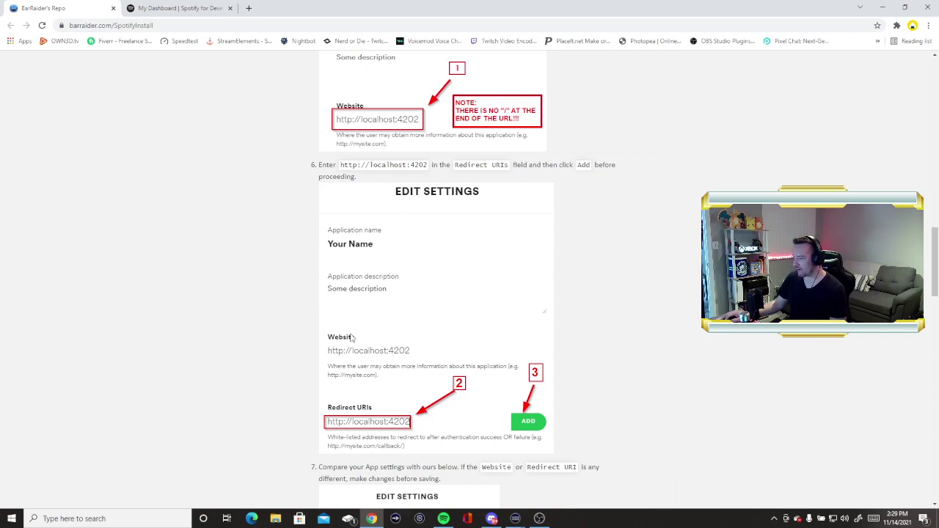
scroll(334, 344, down, 1)
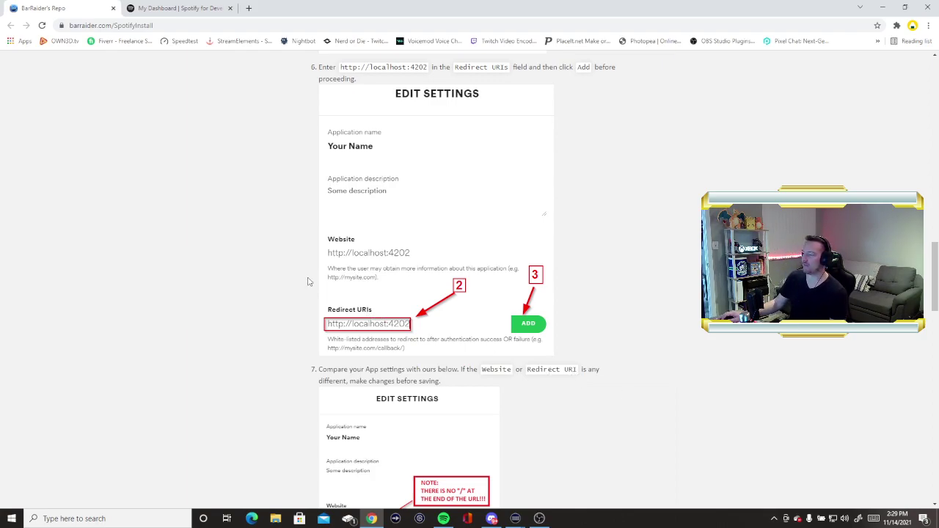
scroll(349, 284, down, 3)
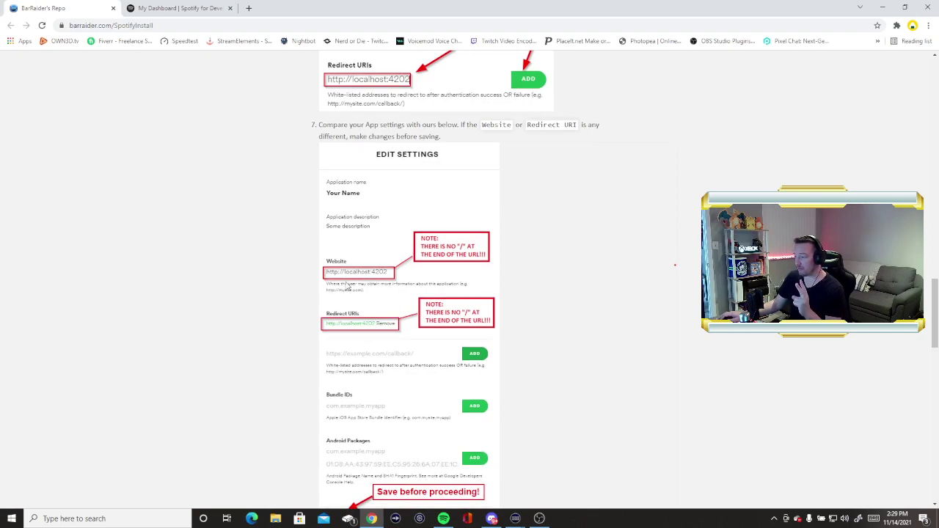
scroll(348, 286, down, 2)
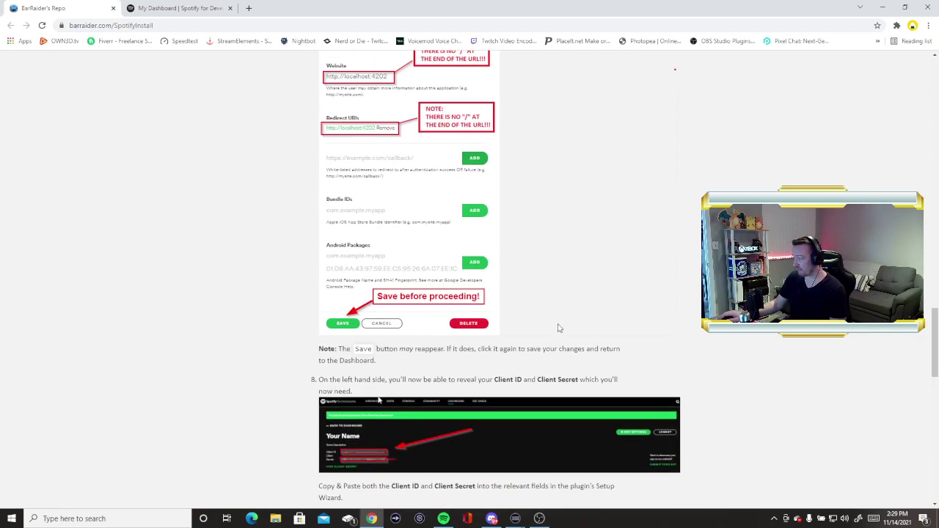
scroll(557, 328, down, 2)
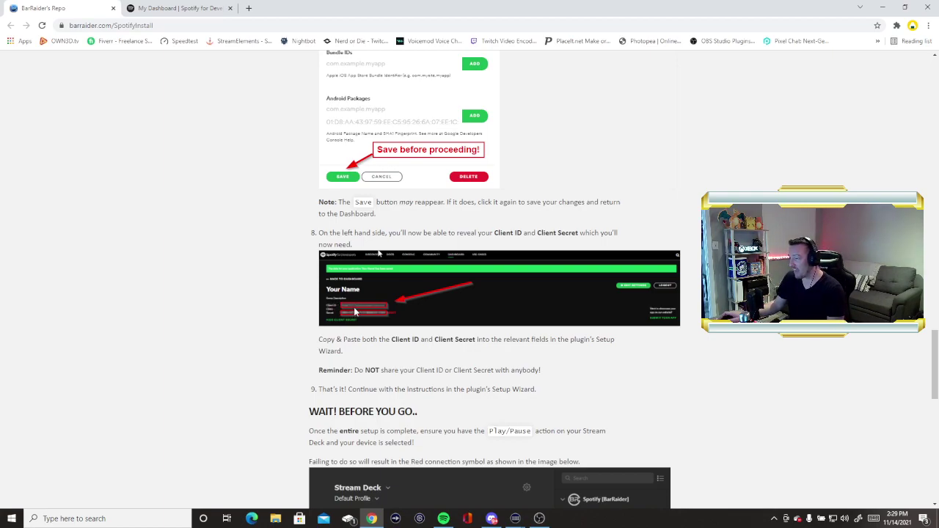
scroll(360, 309, down, 2)
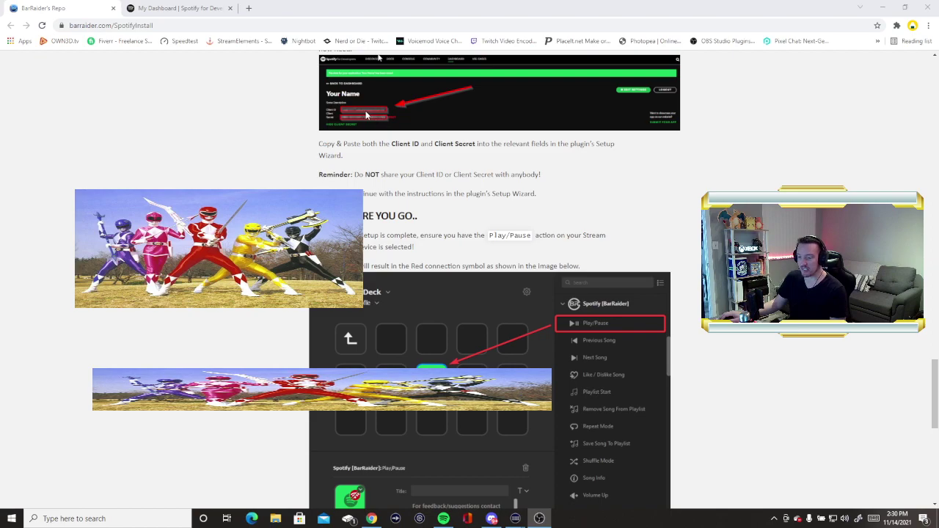
- Log back in to the Spotify developer dashboard and open the Spotify Stream Deck 15 Button app, locating its Client ID
click(156, 9)
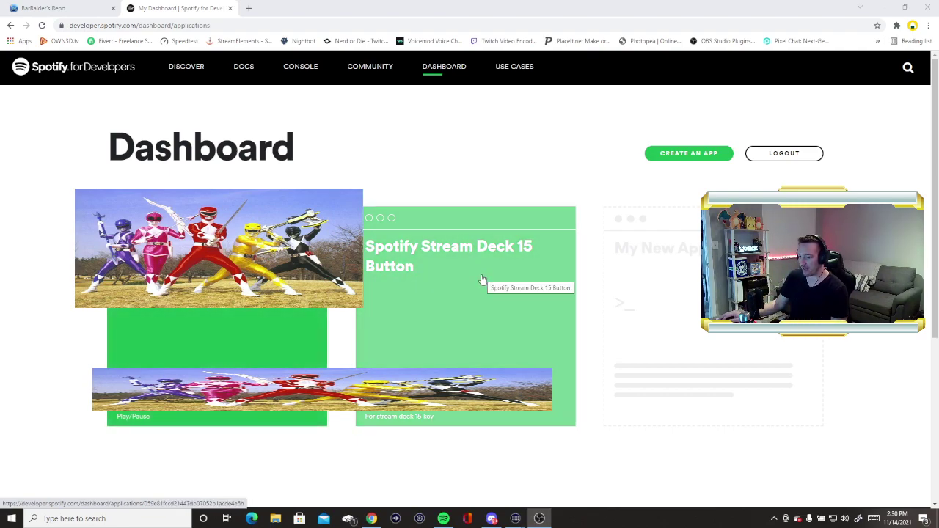
click(480, 281)
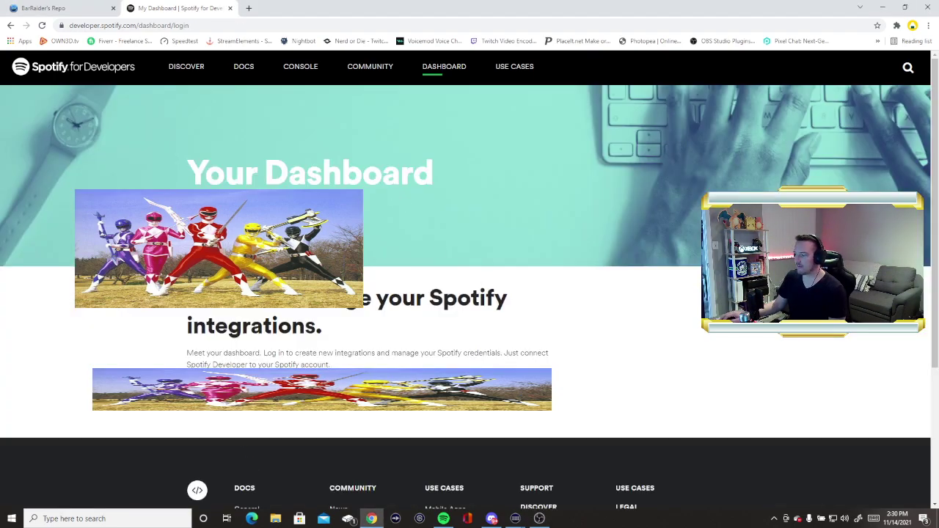
click(242, 389)
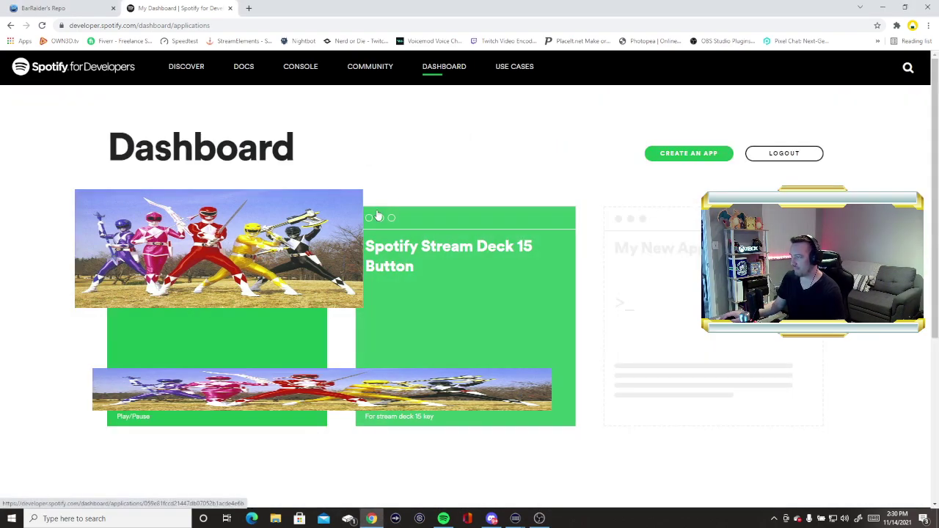
click(440, 253)
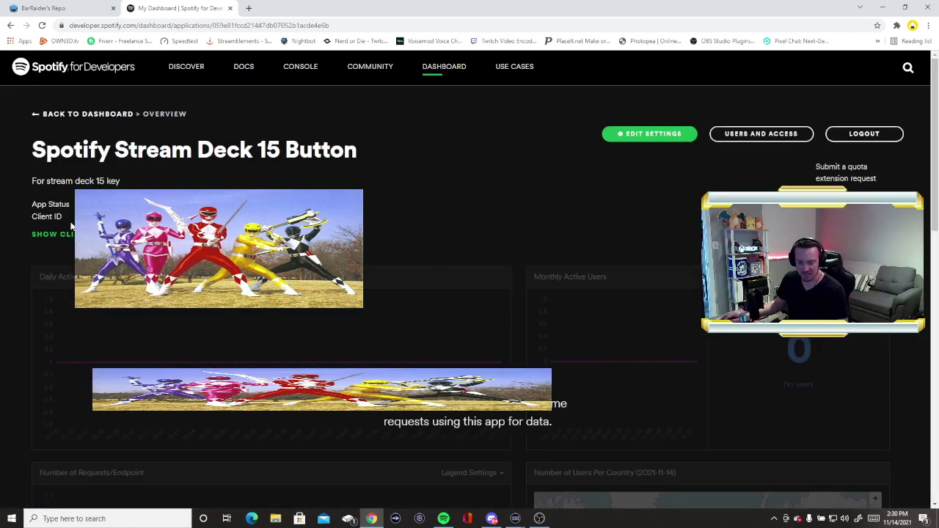
double_click(47, 217)
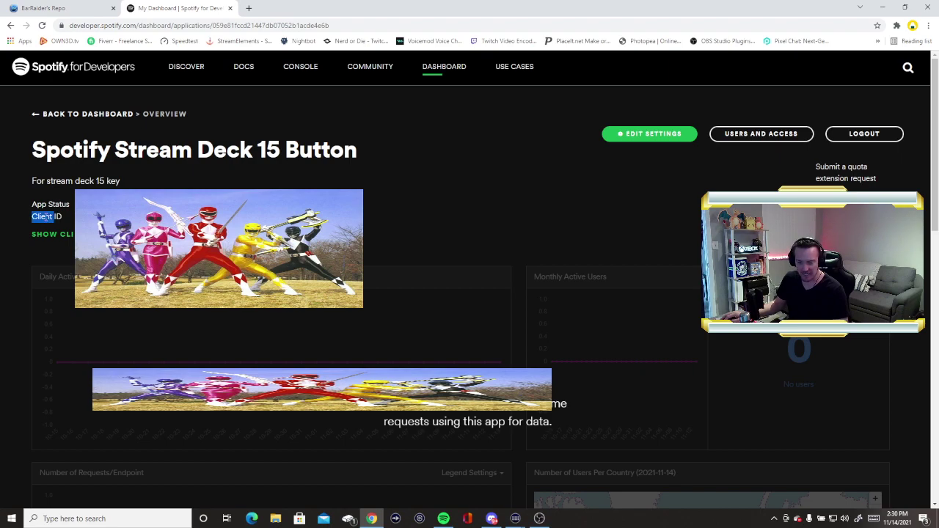
click(48, 216)
click(46, 217)
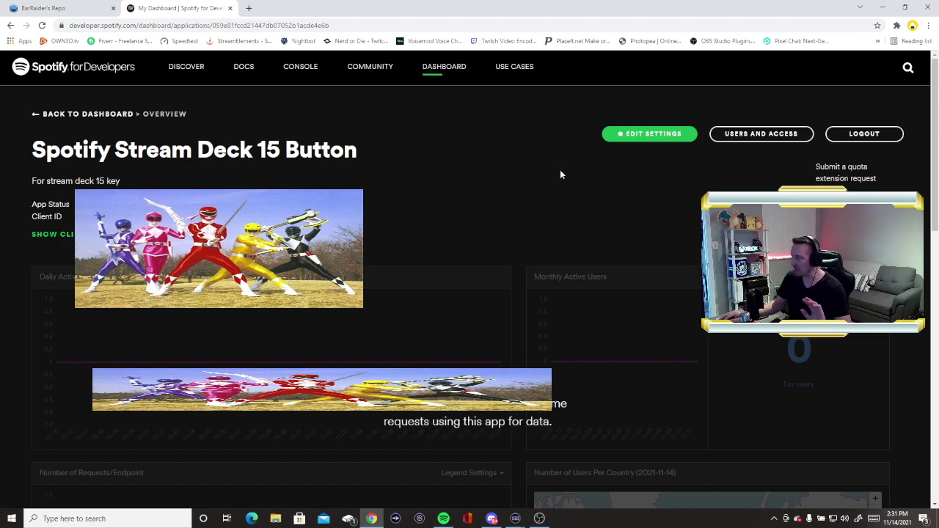
click(671, 133)
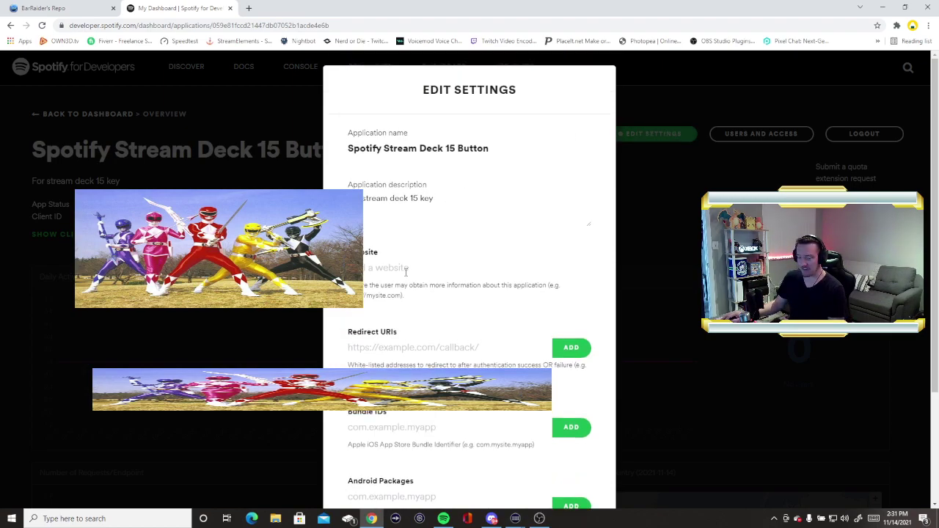
click(405, 270)
click(387, 291)
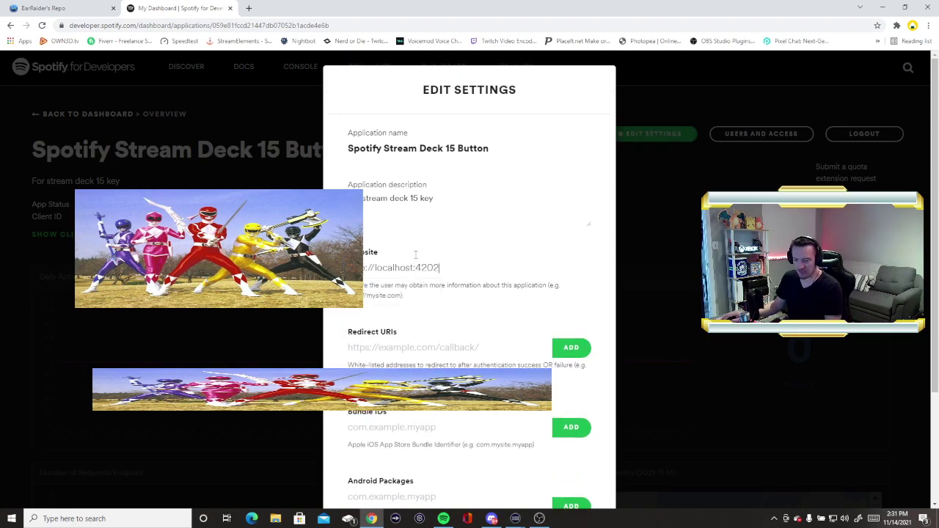
scroll(431, 248, down, 2)
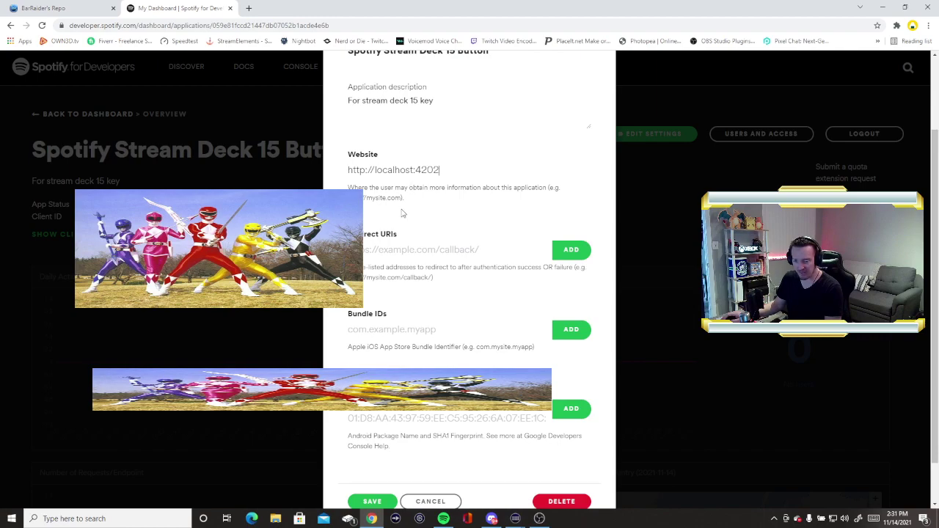
click(402, 249)
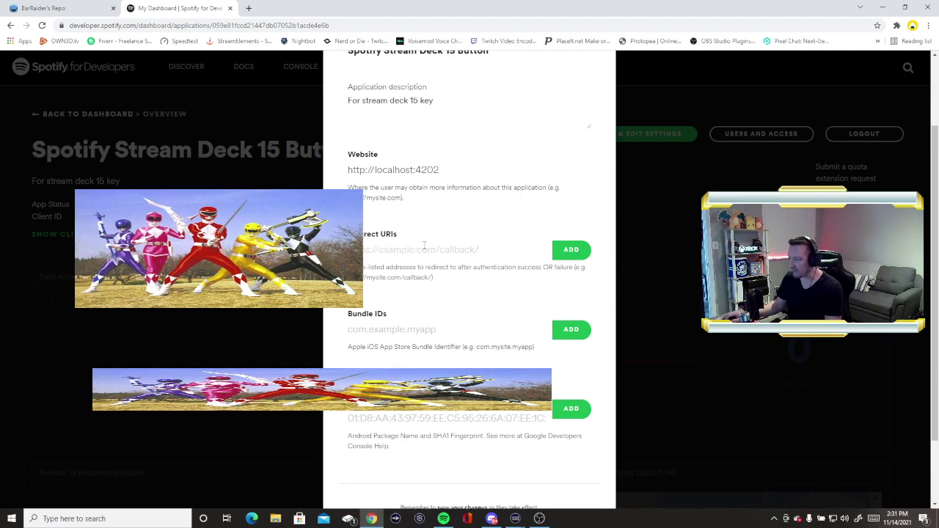
key(ctrl+v)
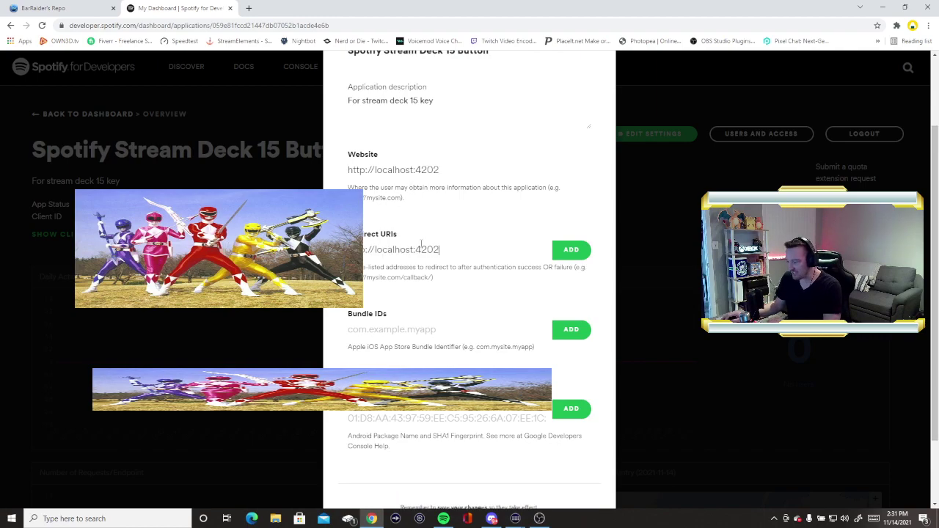
click(571, 250)
scroll(513, 247, down, 2)
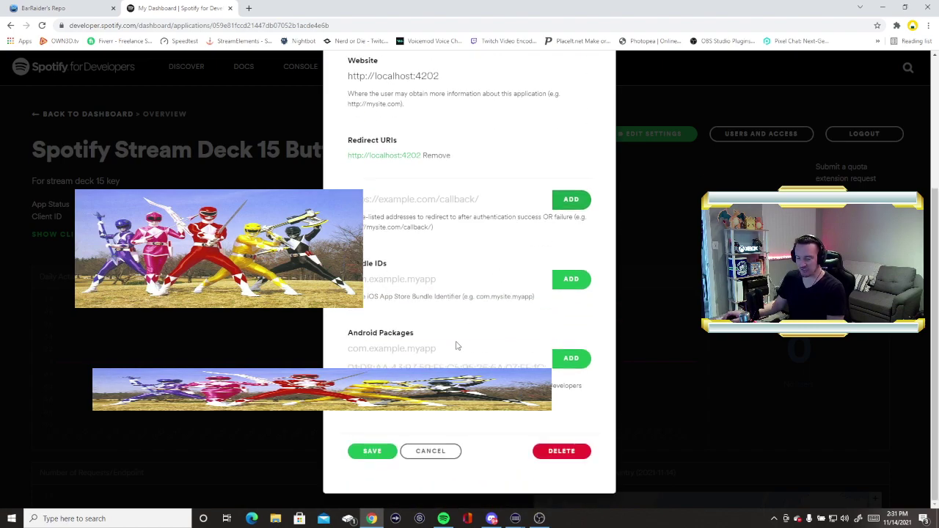
click(372, 450)
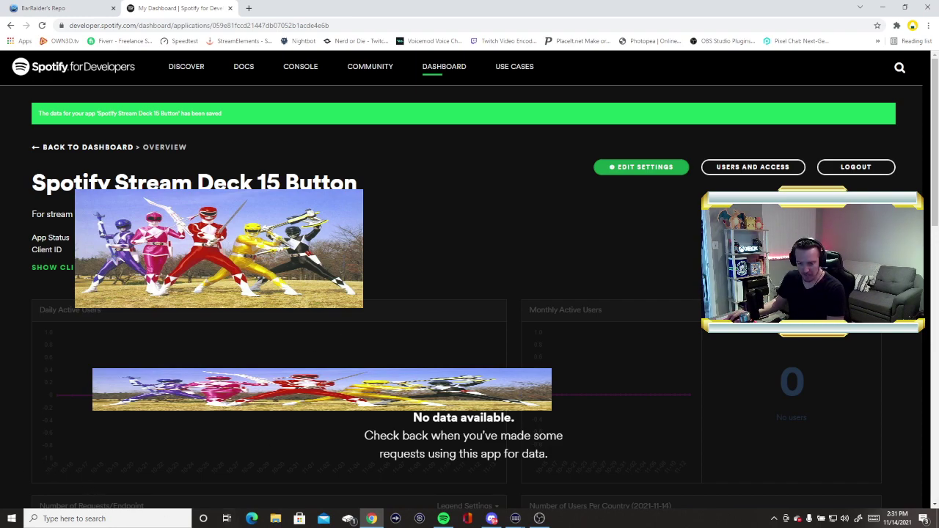
- Check the Spotify Integration window's Client ID and Client Secret fields, and reveal the app's client secret in the developer dashboard
click(539, 518)
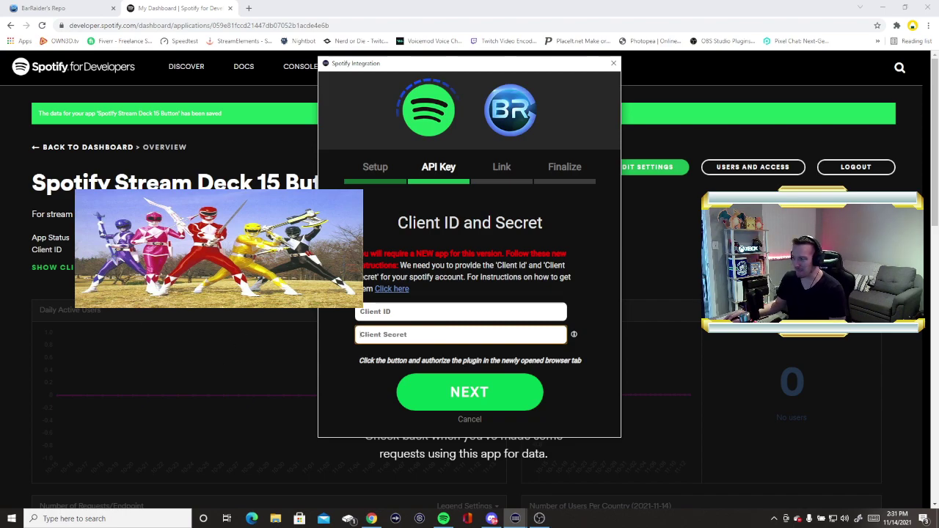
click(248, 336)
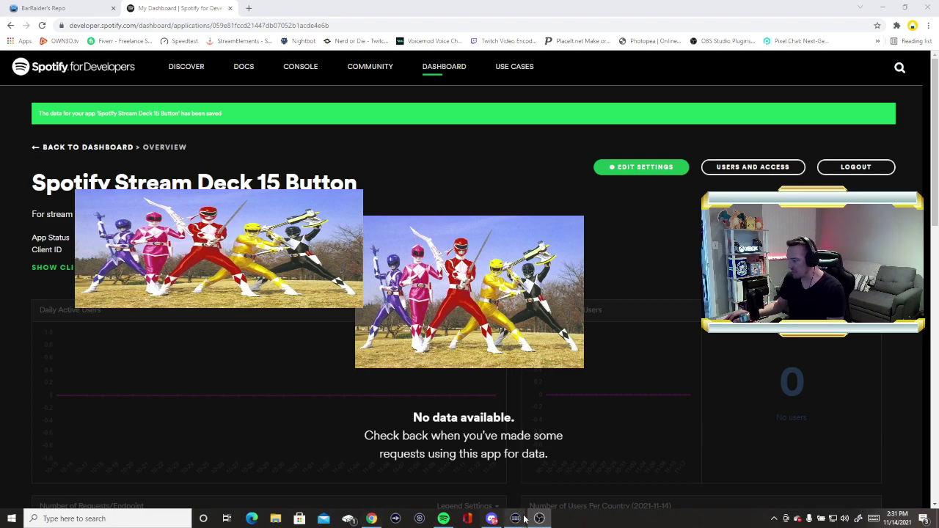
mouse_move(513, 519)
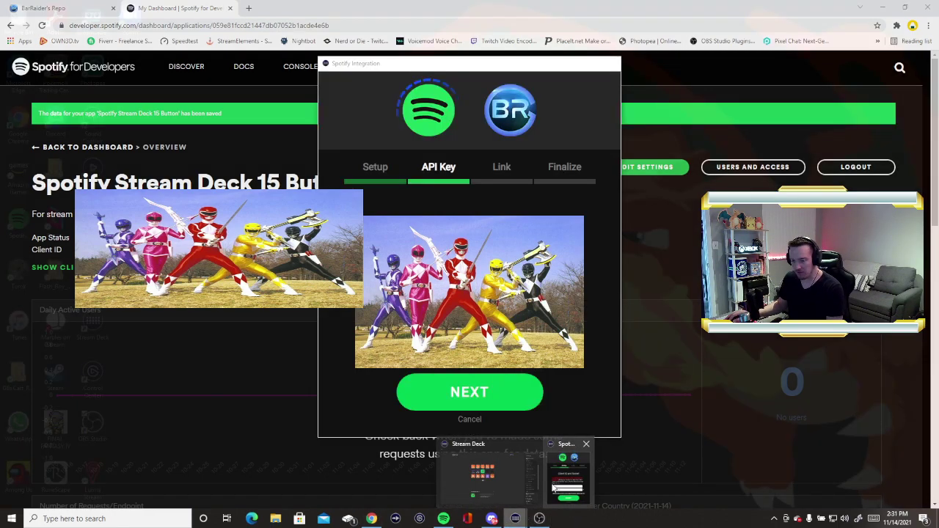
click(553, 488)
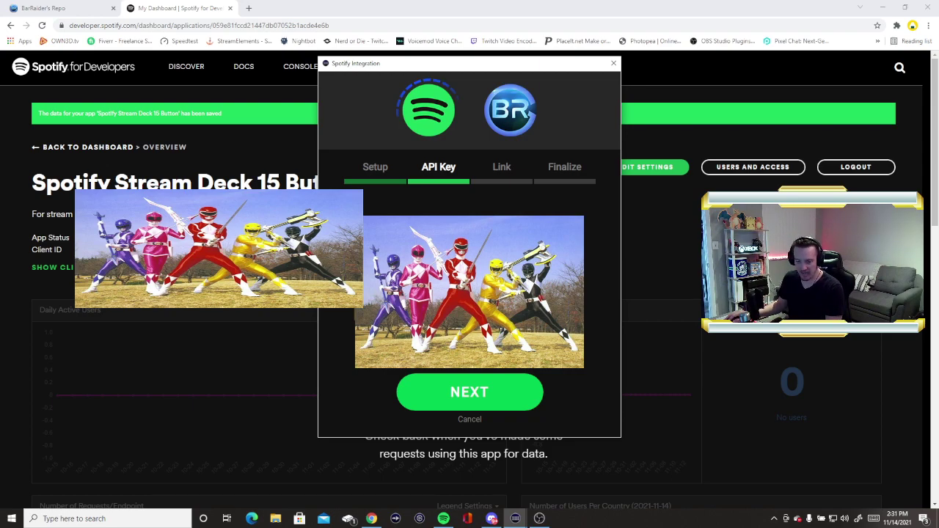
click(63, 269)
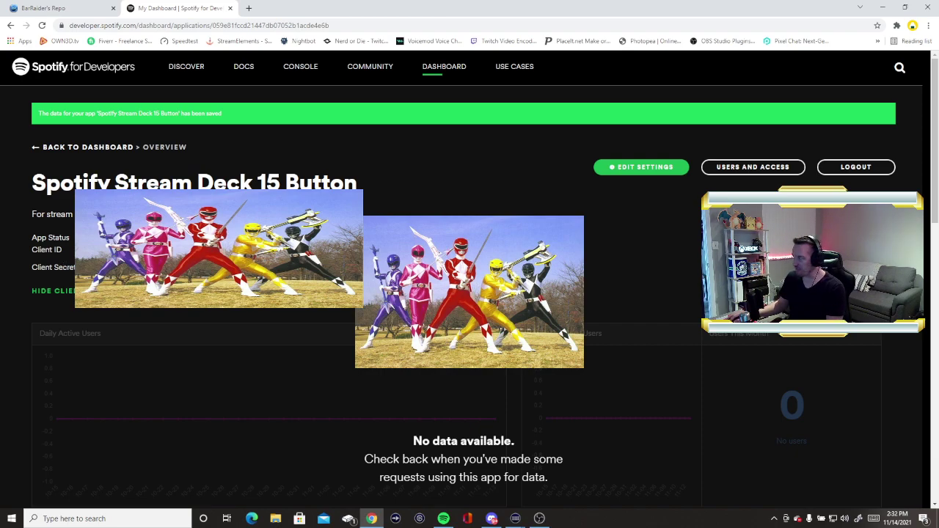
- Submit the app's Client ID and Client Secret in the Stream Deck's Spotify Integration window, and close the window once Spotify is linked
click(882, 8)
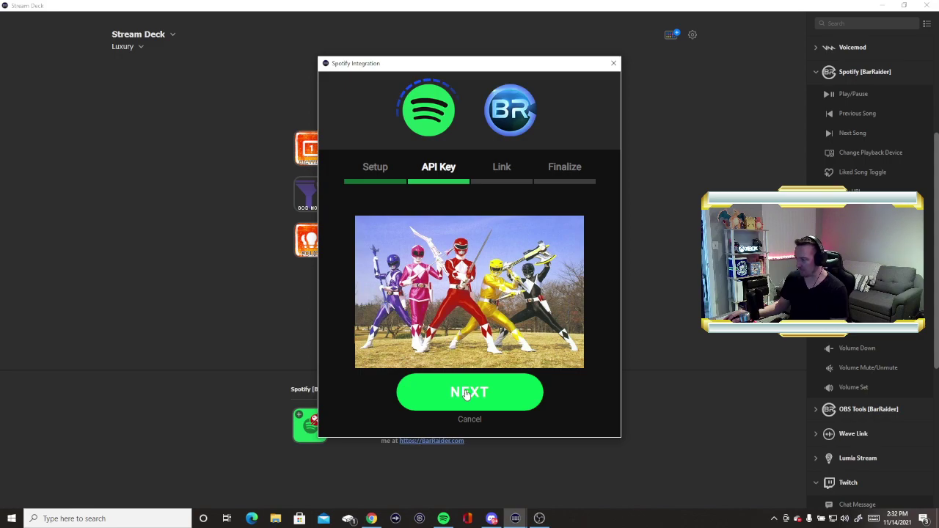
click(466, 393)
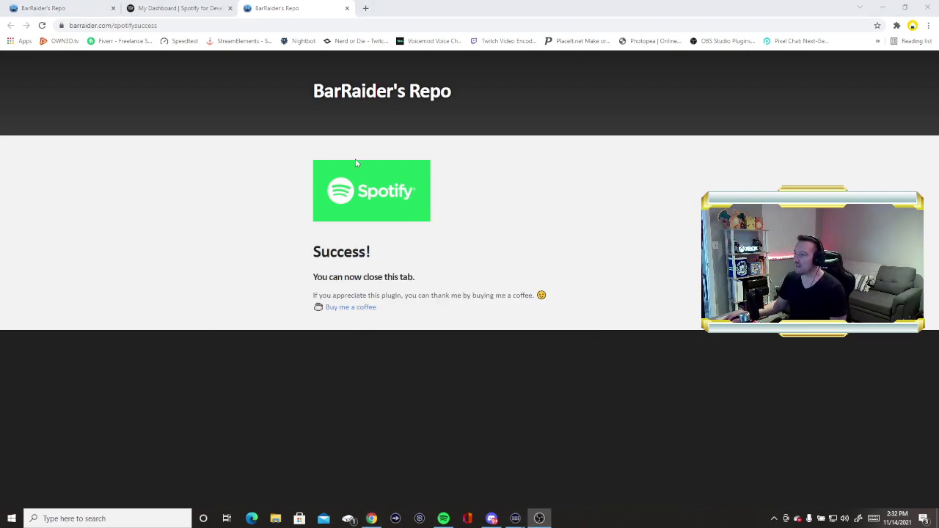
click(882, 7)
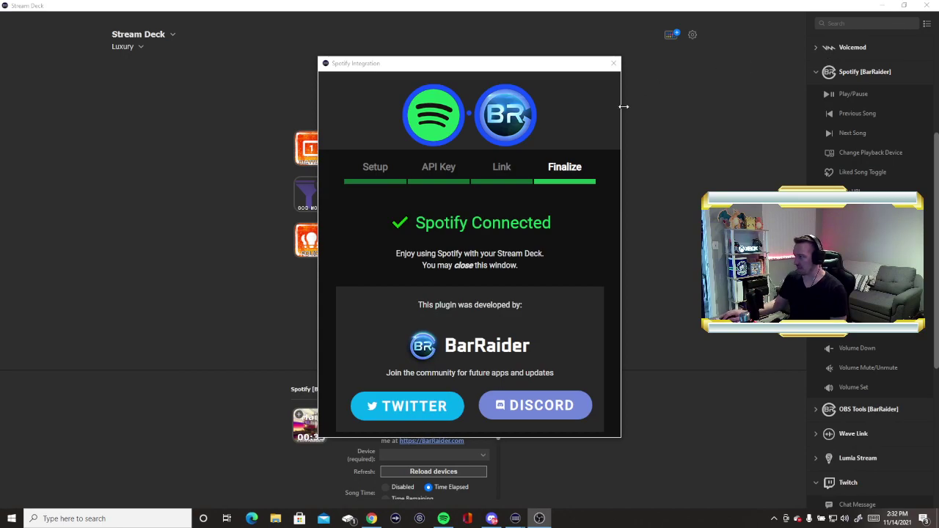
click(613, 63)
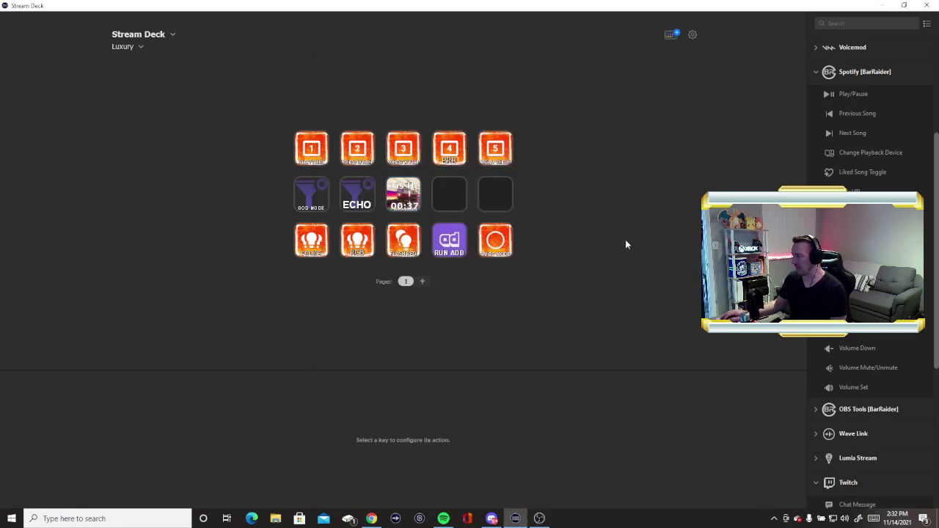
- Set the Spotify Play/Pause key's icon to the image Mayhem-StreamDeckIcon-Media-PlayPause-256x256 from the Animated icons folder
click(396, 196)
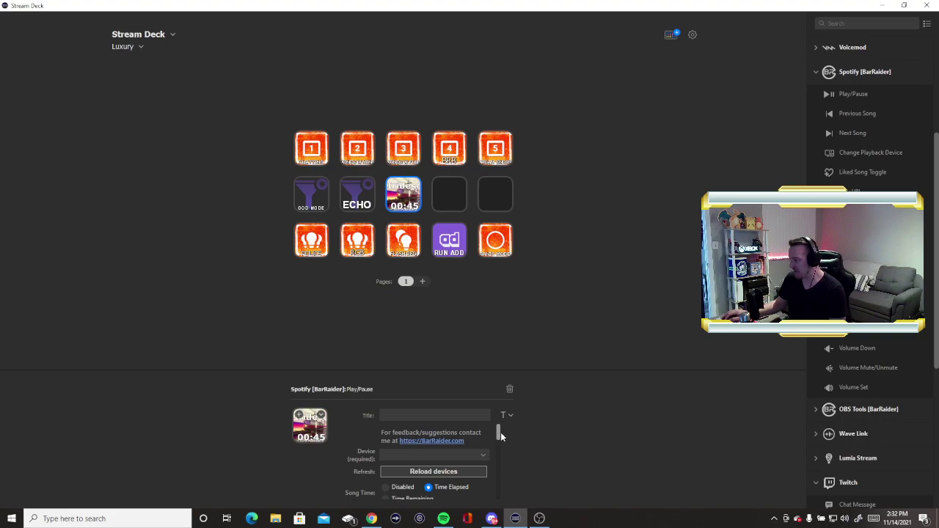
mouse_move(500, 436)
mouse_down()
mouse_move(490, 489)
mouse_move(503, 415)
mouse_move(503, 432)
mouse_up()
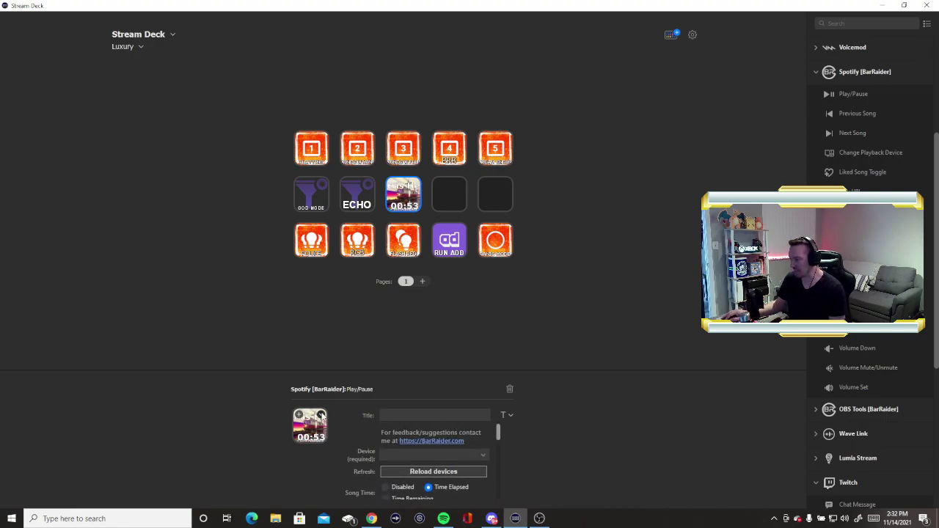
click(321, 416)
click(344, 433)
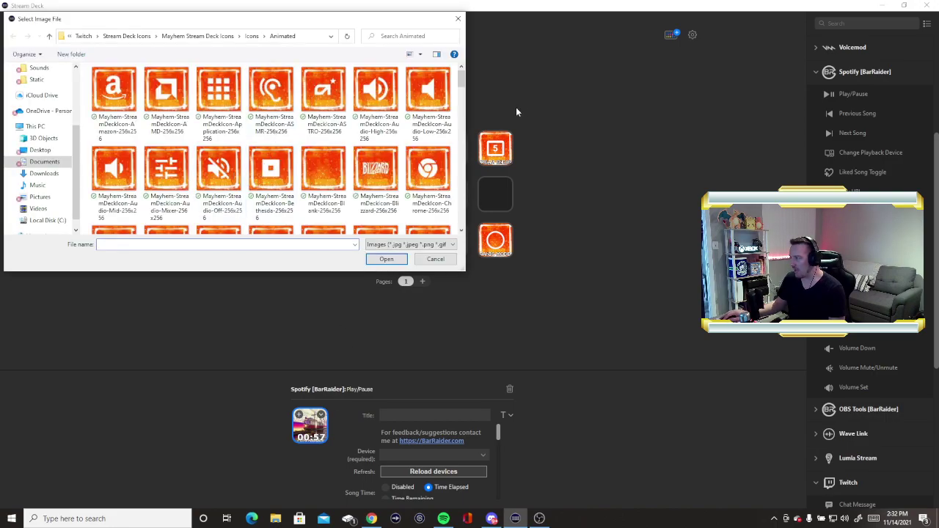
drag(460, 79, 459, 121)
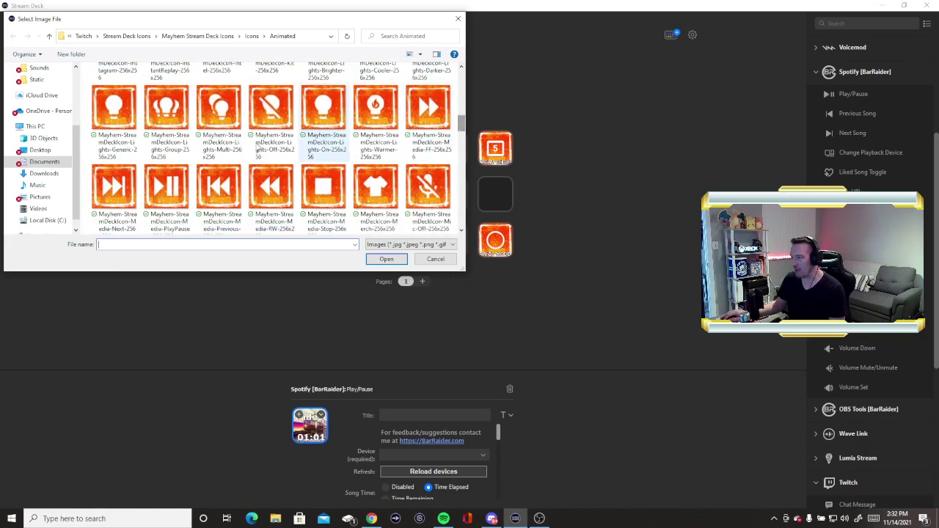
click(164, 196)
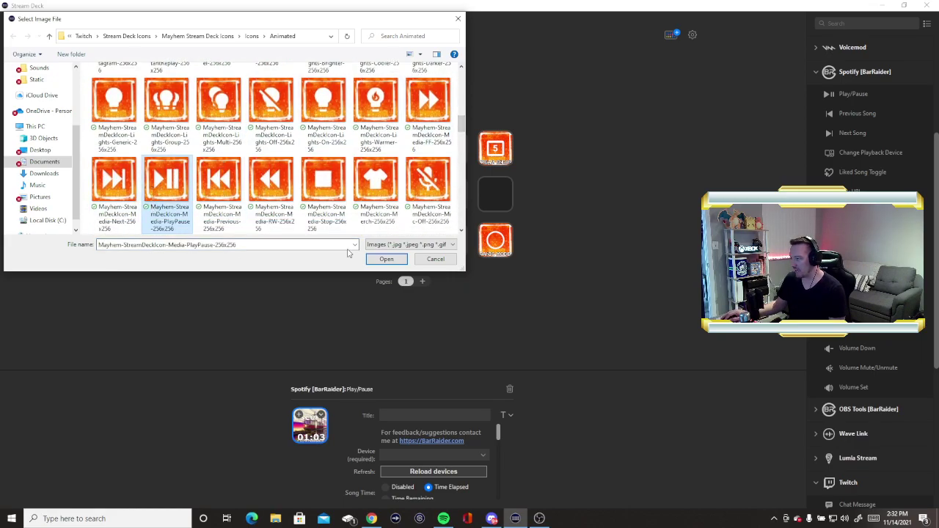
click(374, 256)
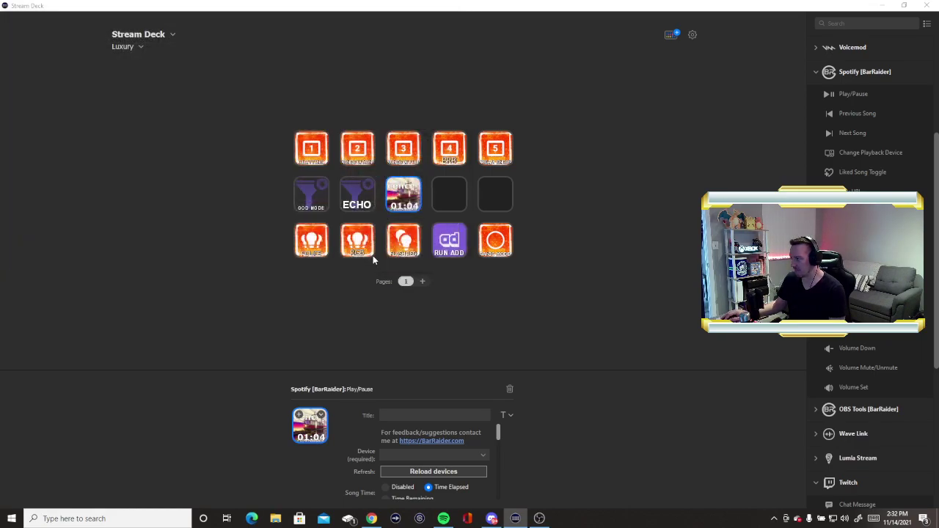
- Title the Spotify Play/Pause key PLAY/PAUSE
click(444, 423)
text(PLA)
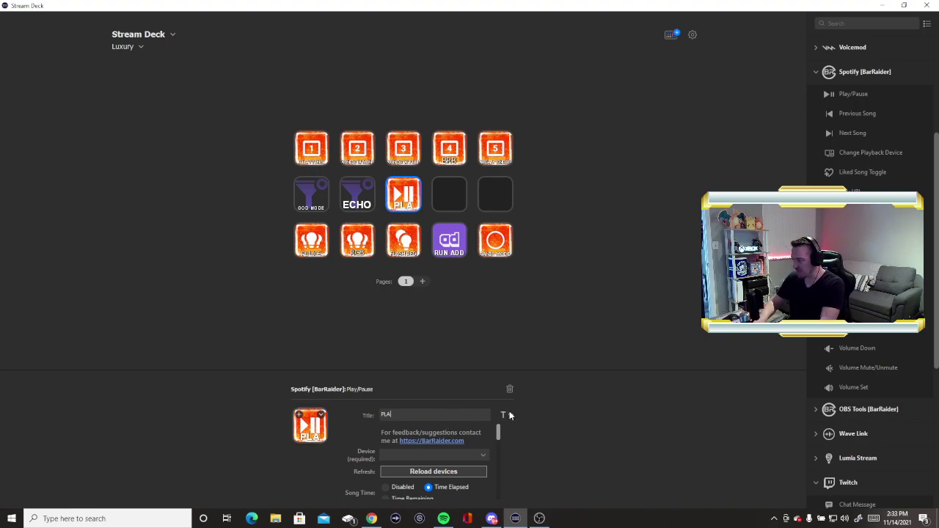
text(Y/PAUSE)
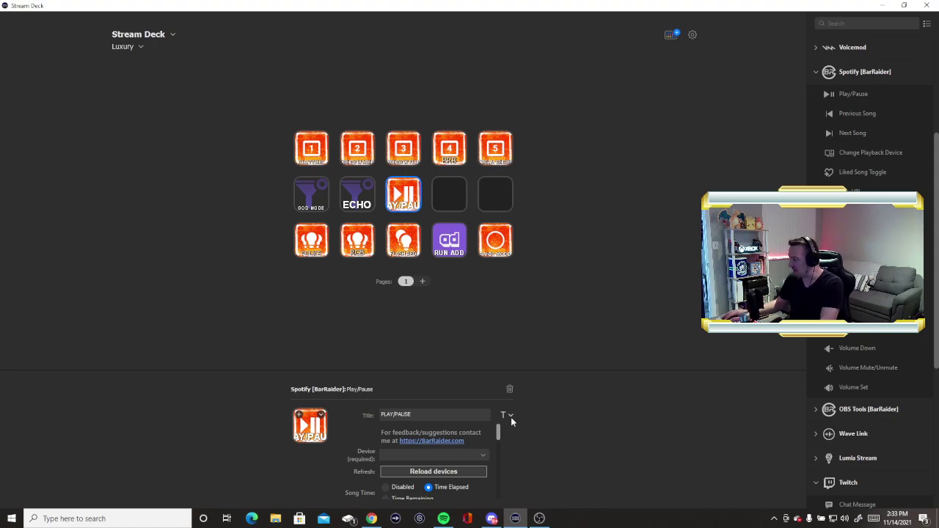
- Reduce the font size of the PLAY/PAUSE title until the whole text fits on the key
click(510, 416)
click(476, 483)
click(476, 483)
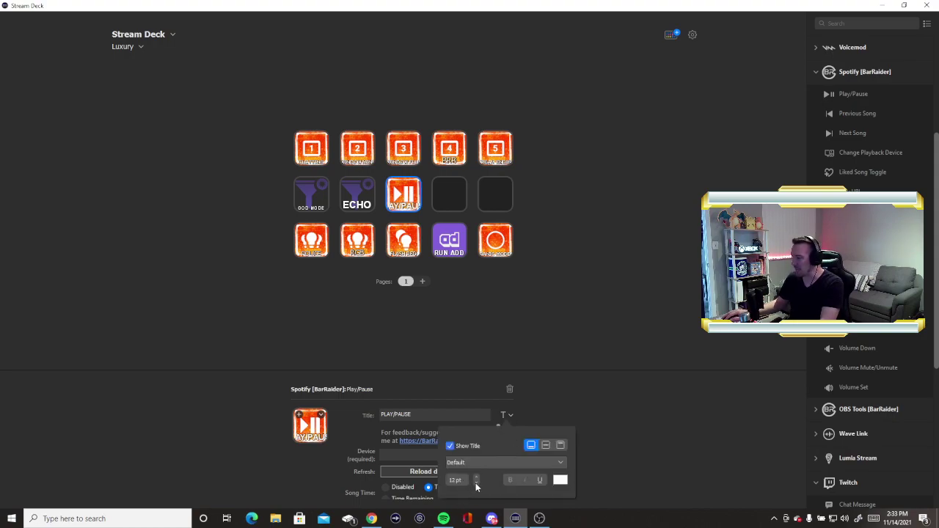
click(476, 483)
click(476, 483)
click(475, 483)
click(476, 483)
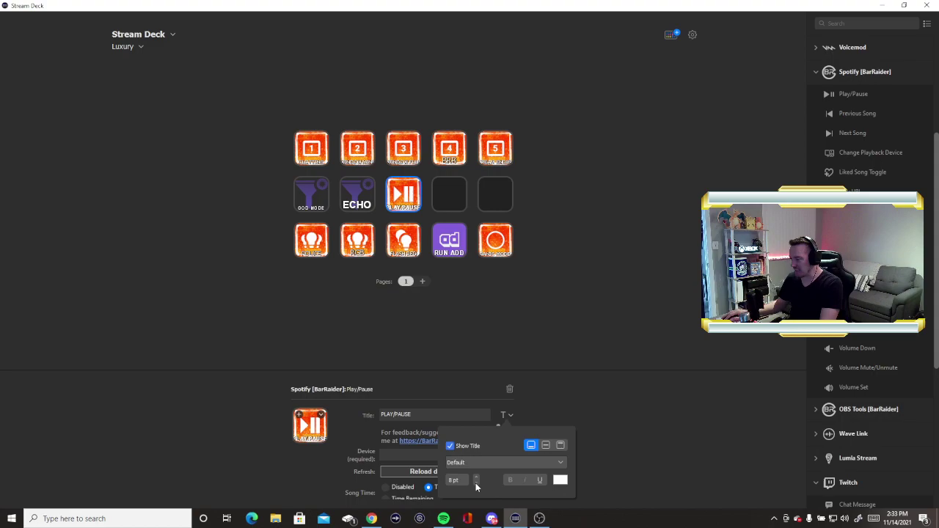
click(521, 414)
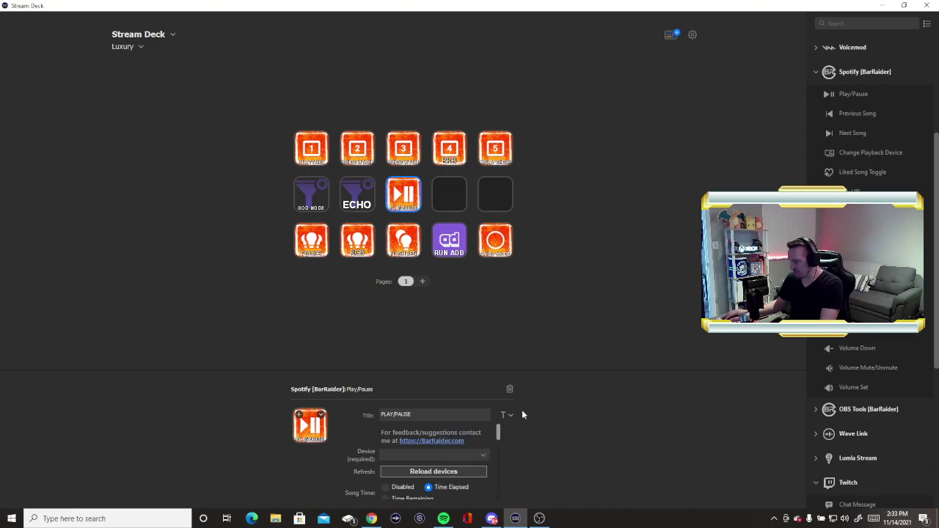
- Choose DESKTOP-BVO84IM as the Play/Pause key's playback device and look through its remaining settings
click(477, 456)
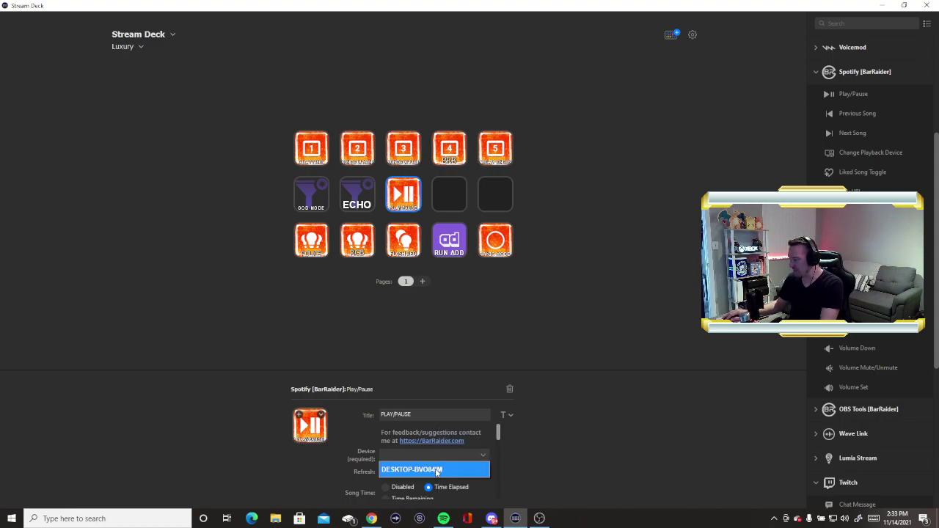
click(437, 472)
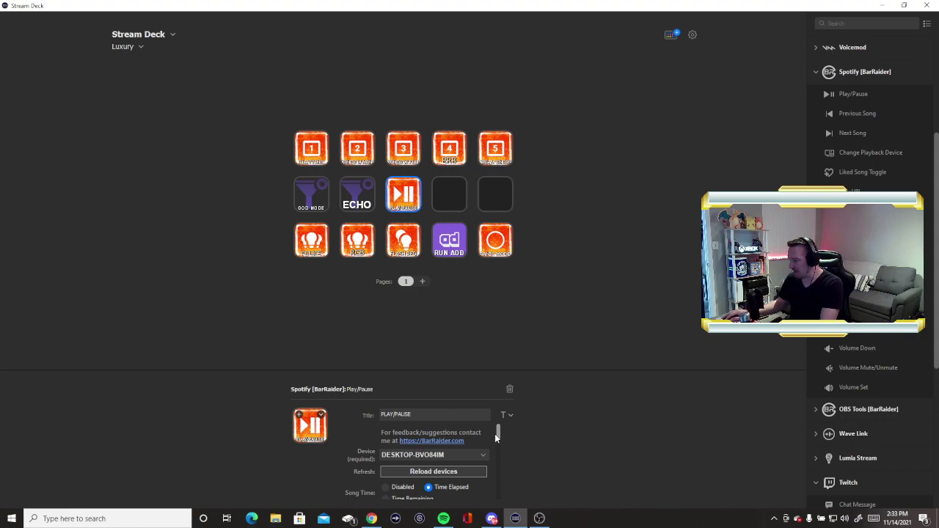
drag(498, 438, 498, 496)
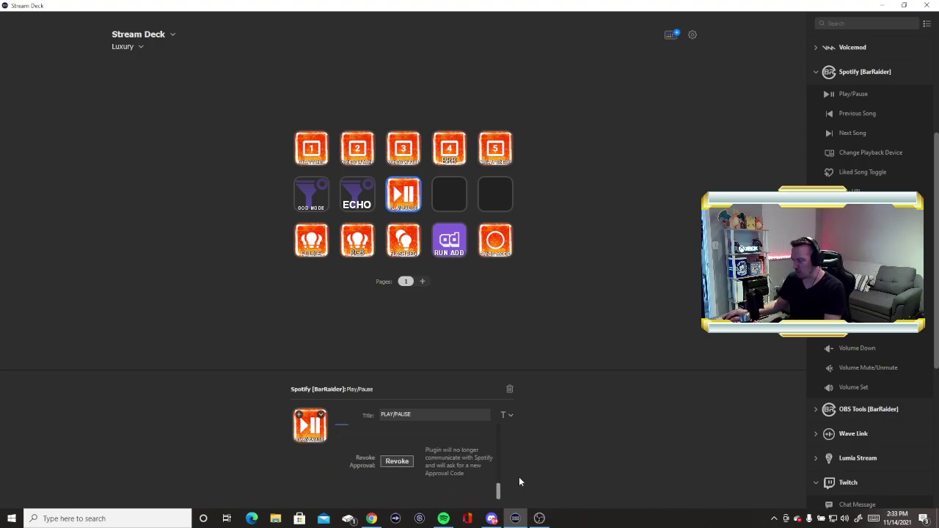
drag(498, 493, 512, 360)
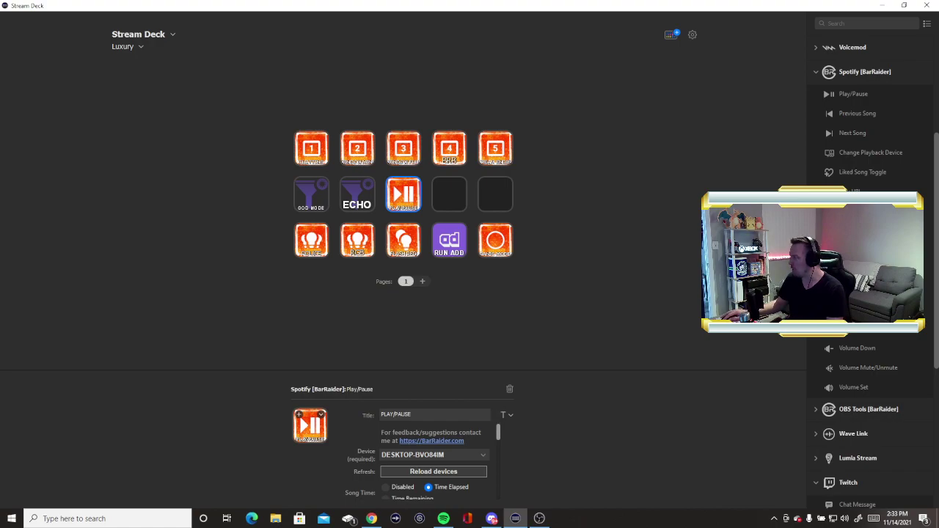
- Assign Spotify's Previous Song and Next Song actions to the two empty keys beside Play/Pause, in that order
drag(840, 119, 445, 203)
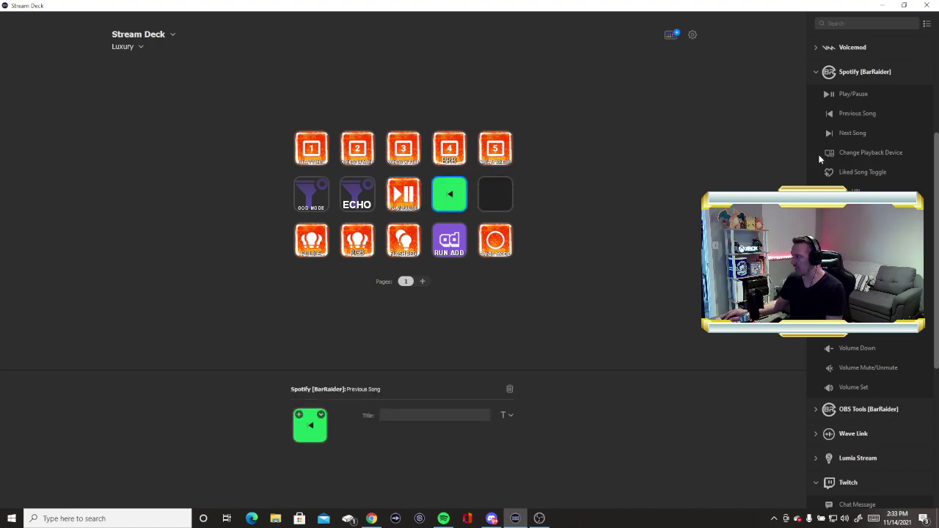
drag(855, 139, 495, 198)
- Title the Spotify Previous Song key PREV SONG
click(451, 203)
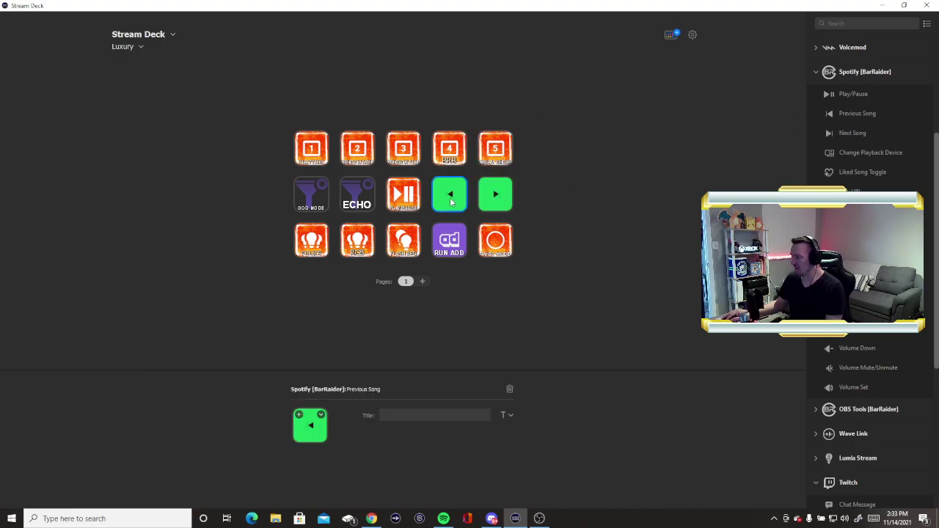
click(439, 415)
text(PREV SONG)
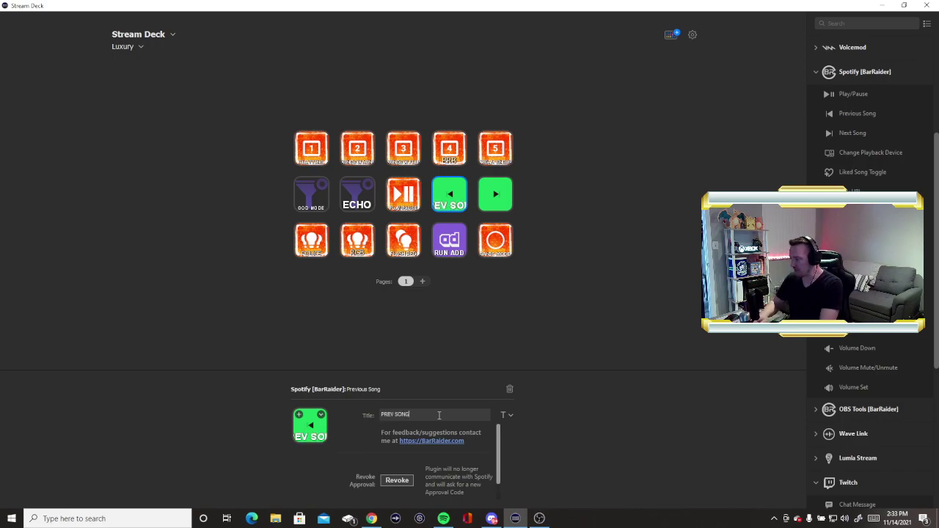
- Reduce the font size of the PREV SONG title until the whole text fits comfortably on the key
click(506, 415)
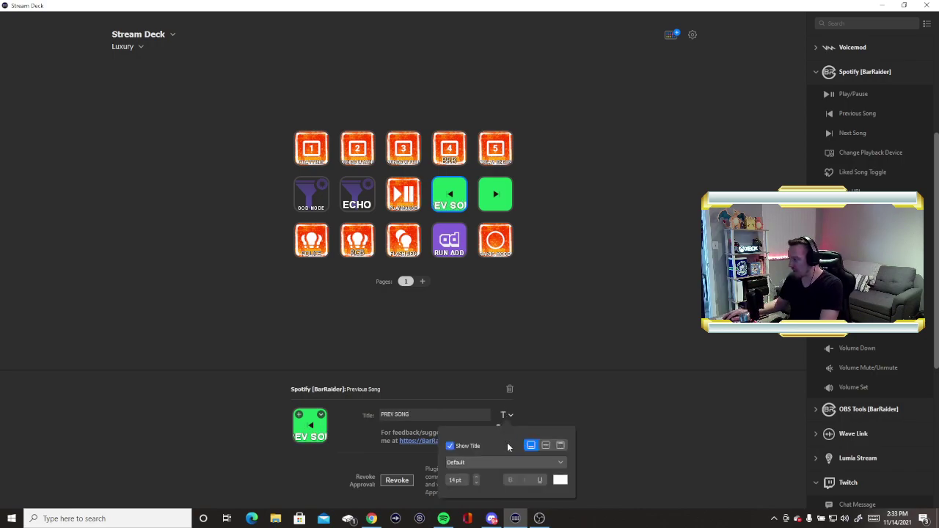
click(476, 483)
click(476, 482)
click(476, 483)
click(476, 483)
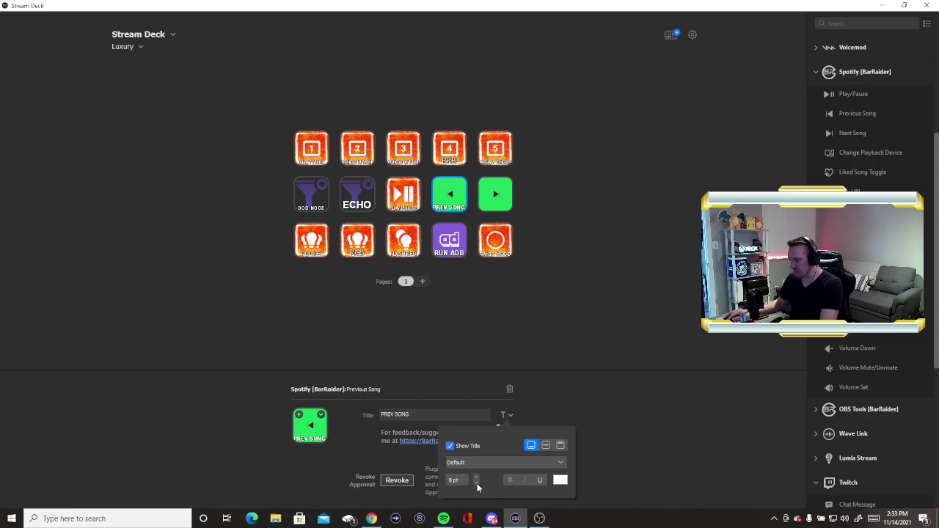
click(476, 482)
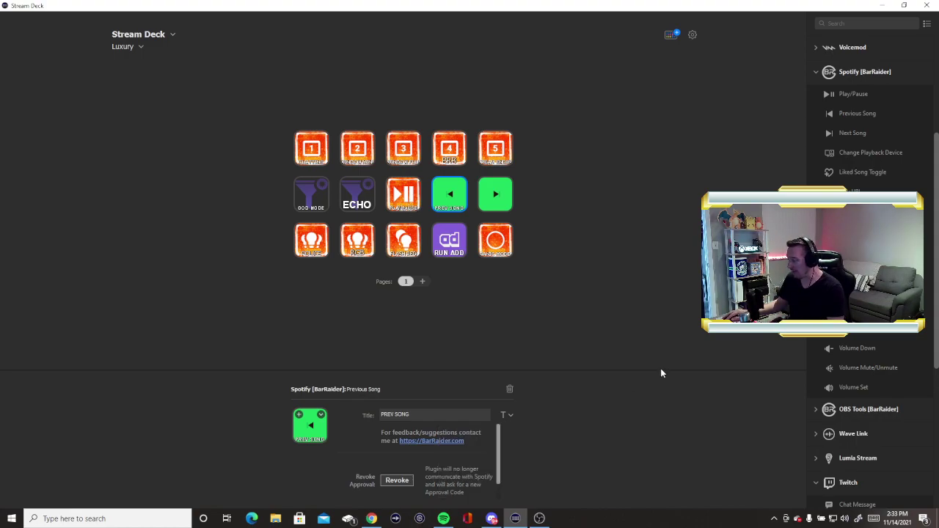
click(462, 317)
- Set the Previous Song key's icon from the image file Mayhem-StreamDeckIcon-Media-Previous-256x256 in the Animated icons folder
click(443, 196)
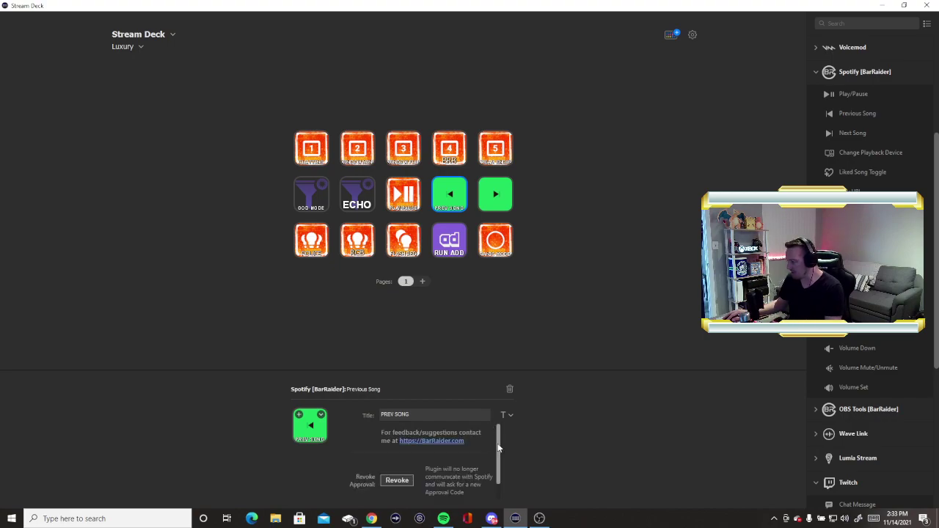
click(320, 415)
click(331, 424)
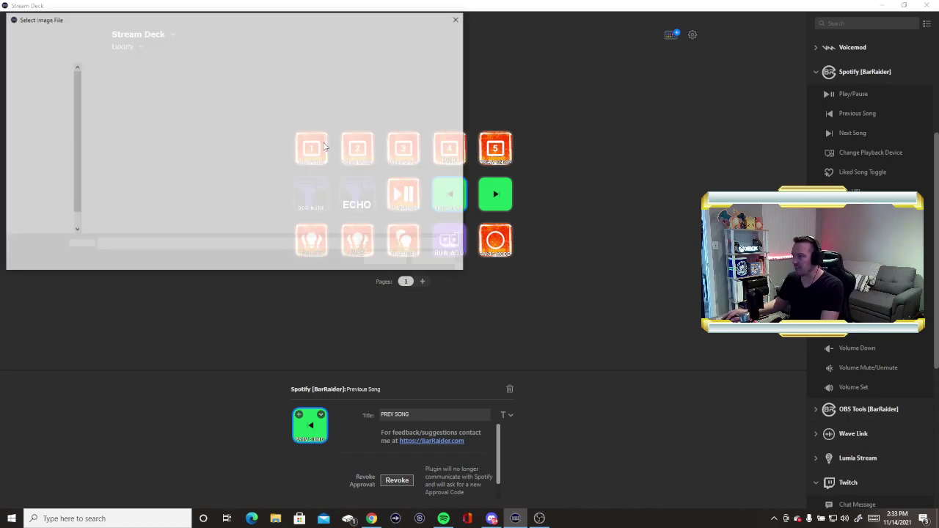
drag(460, 75, 443, 128)
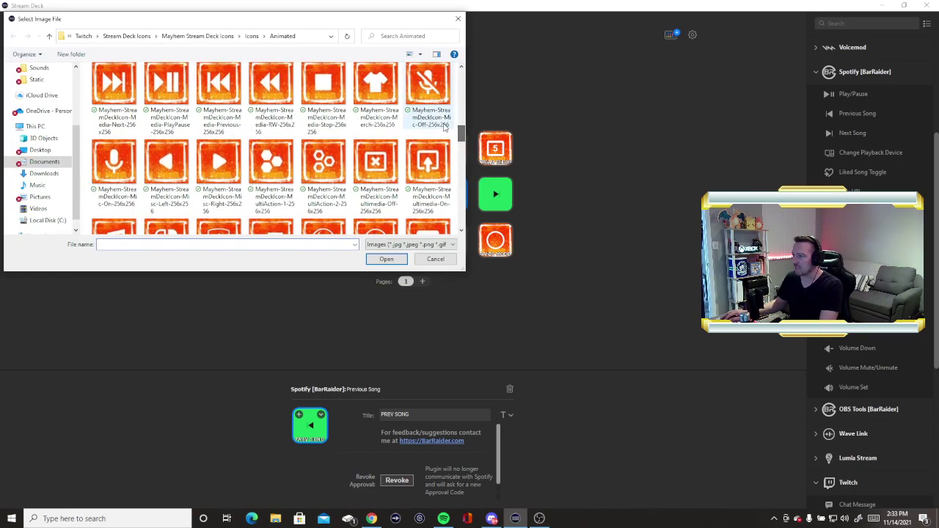
click(219, 96)
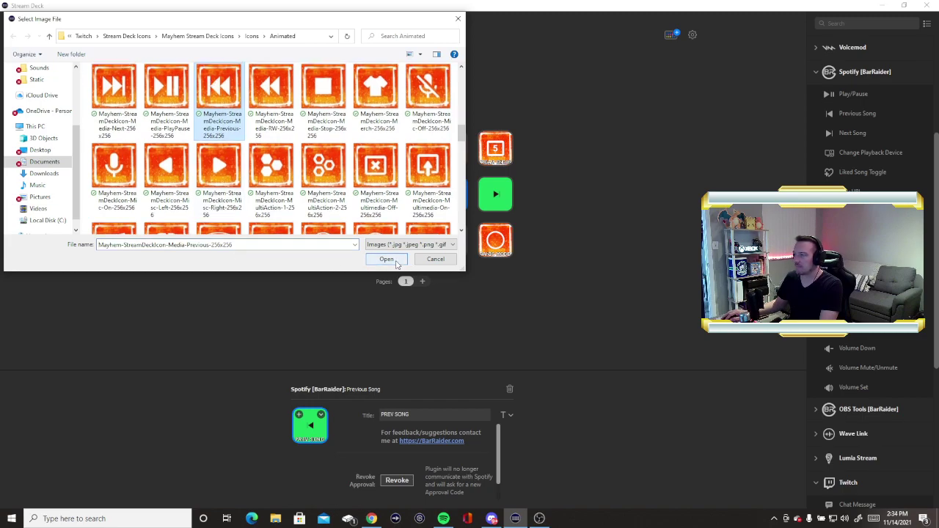
click(396, 262)
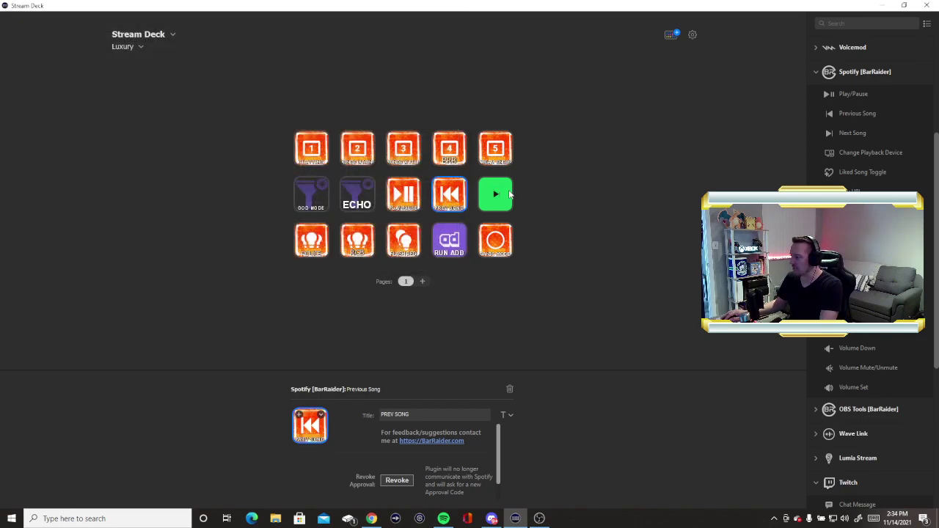
- Title the Spotify Next Song key NEXT SONG
click(509, 194)
click(403, 414)
text(NEXT SONG)
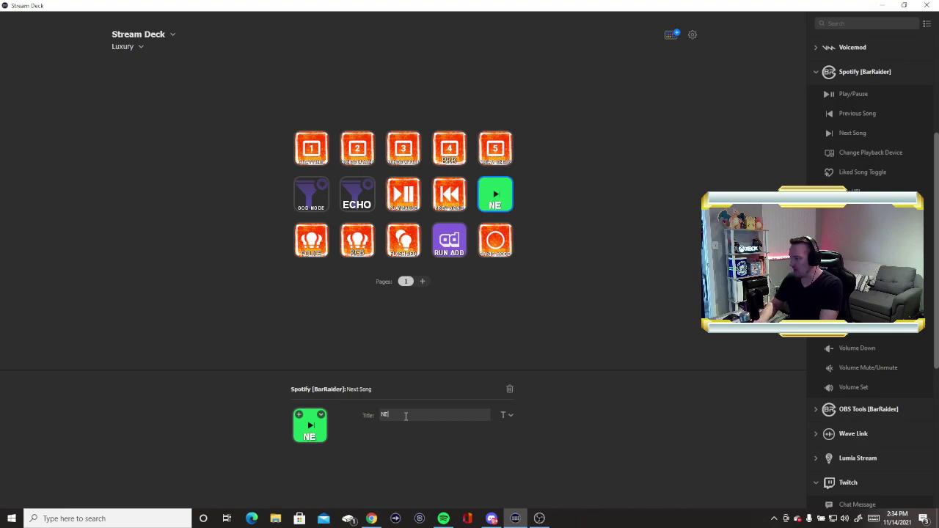
- Reduce the font size of the NEXT SONG title until the whole text fits on the key
click(509, 415)
click(475, 484)
click(476, 484)
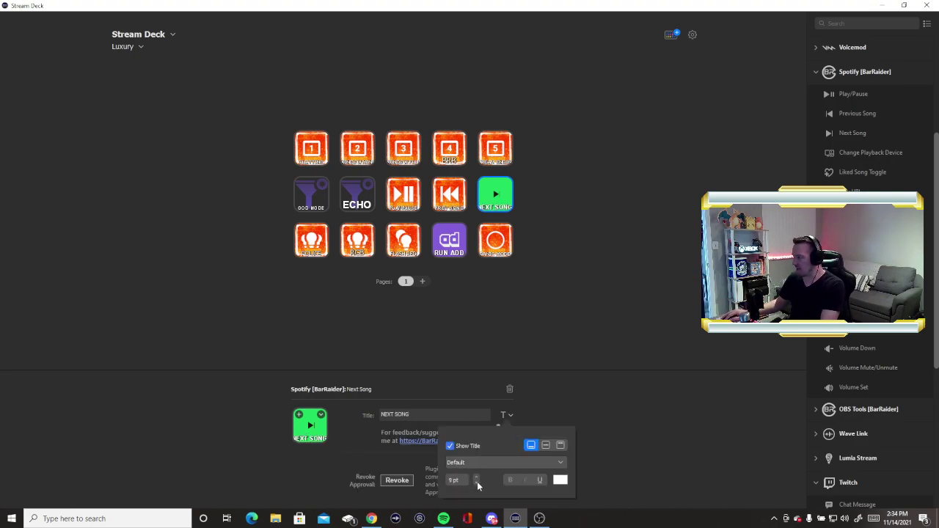
click(476, 484)
click(477, 485)
- Set the Next Song key's icon from the image file Mayhem-StreamDeckIcon-Media-Next-256x256 and deselect the key
click(319, 415)
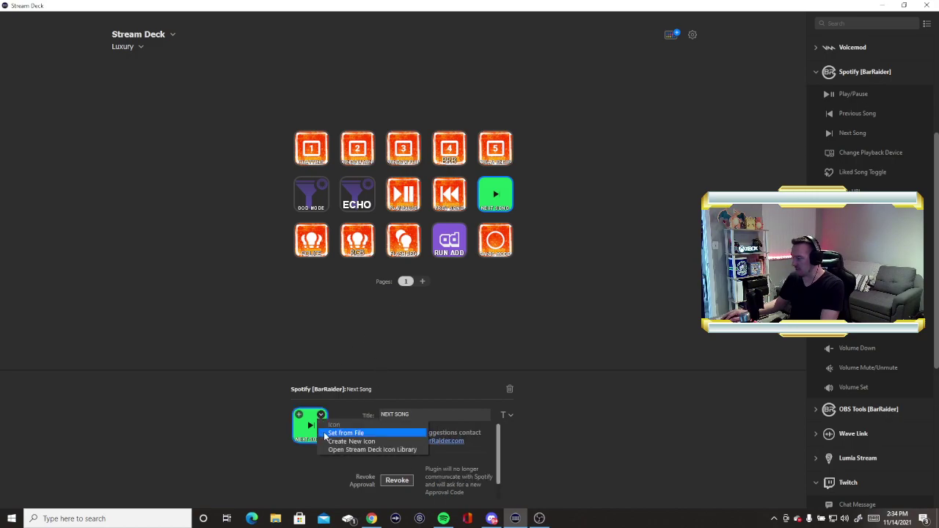
click(325, 436)
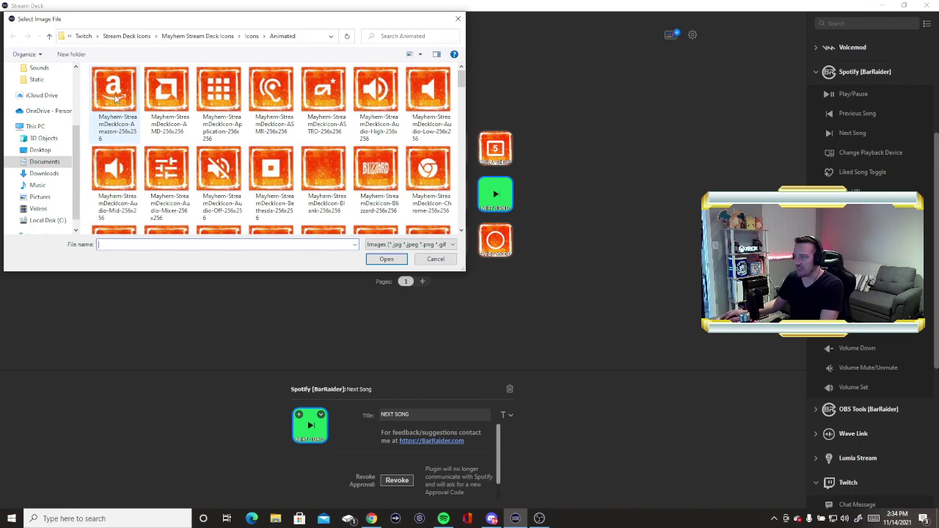
drag(461, 83, 460, 128)
click(99, 182)
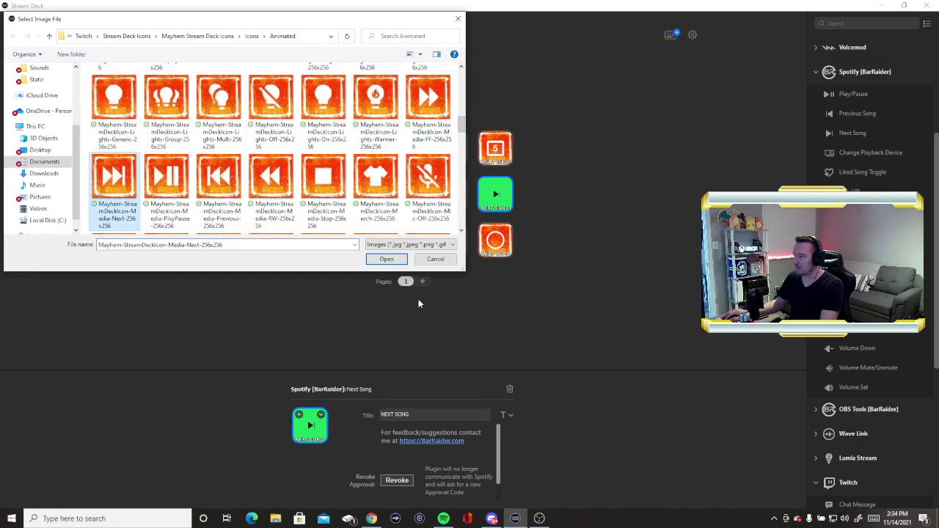
click(376, 260)
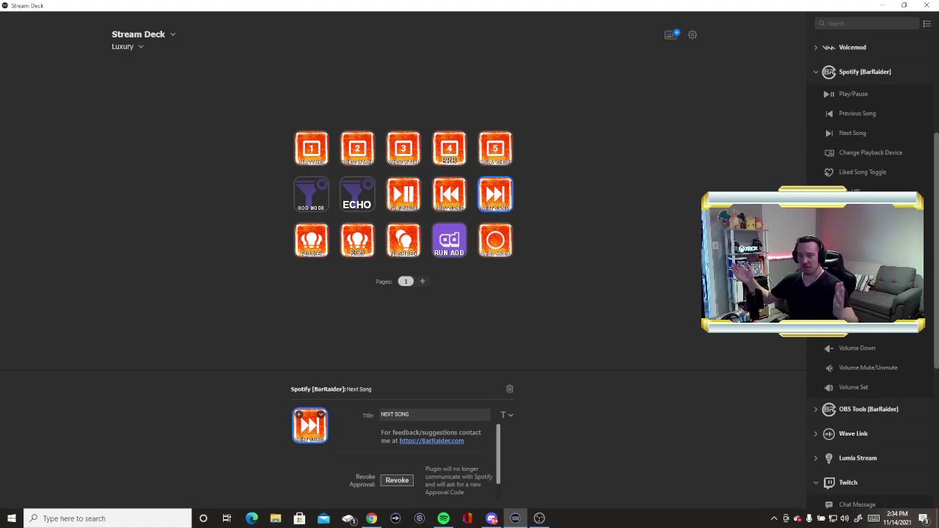
click(629, 192)
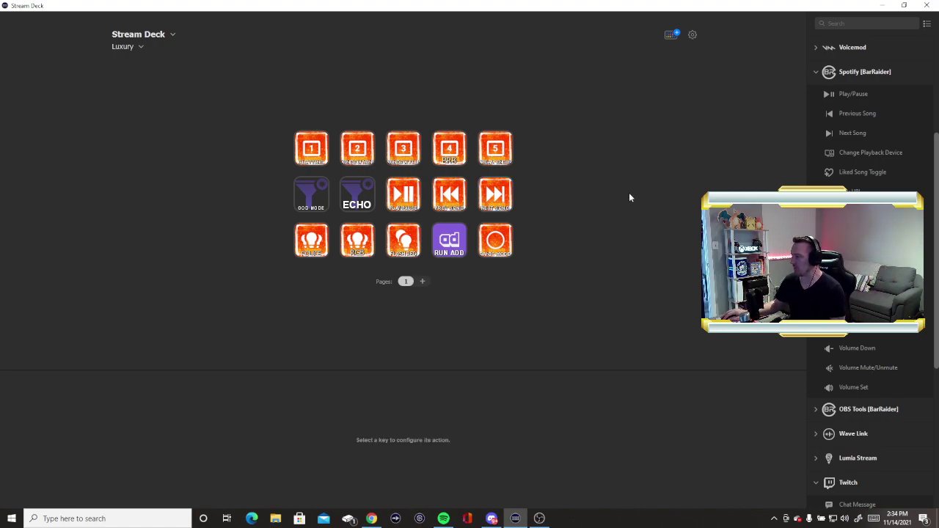